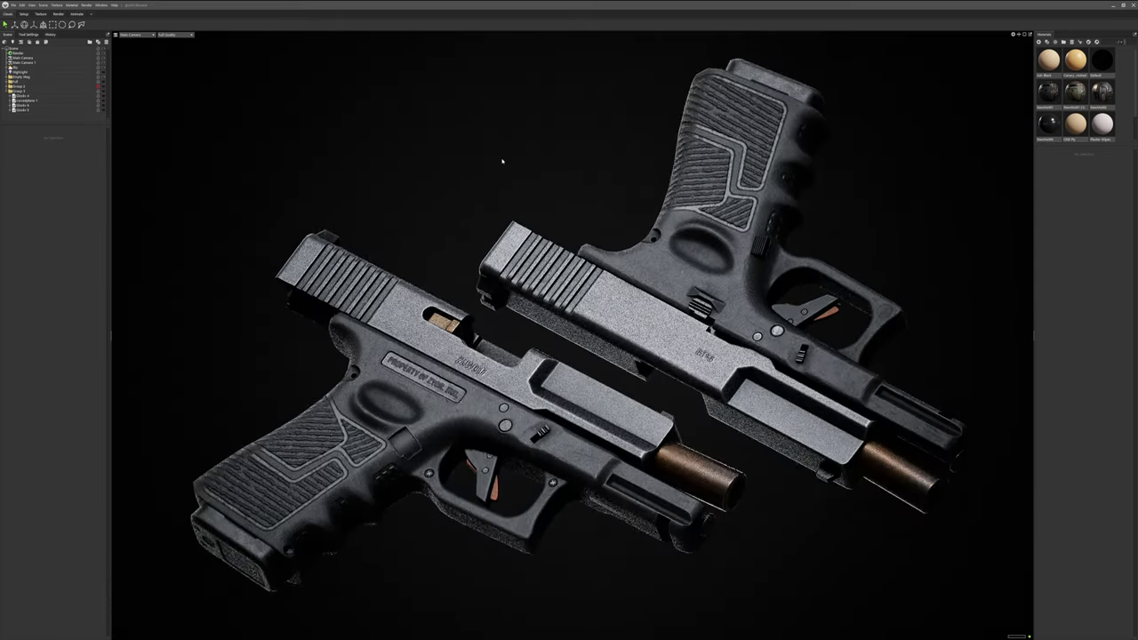
left_click_drag(502, 161, 499, 205)
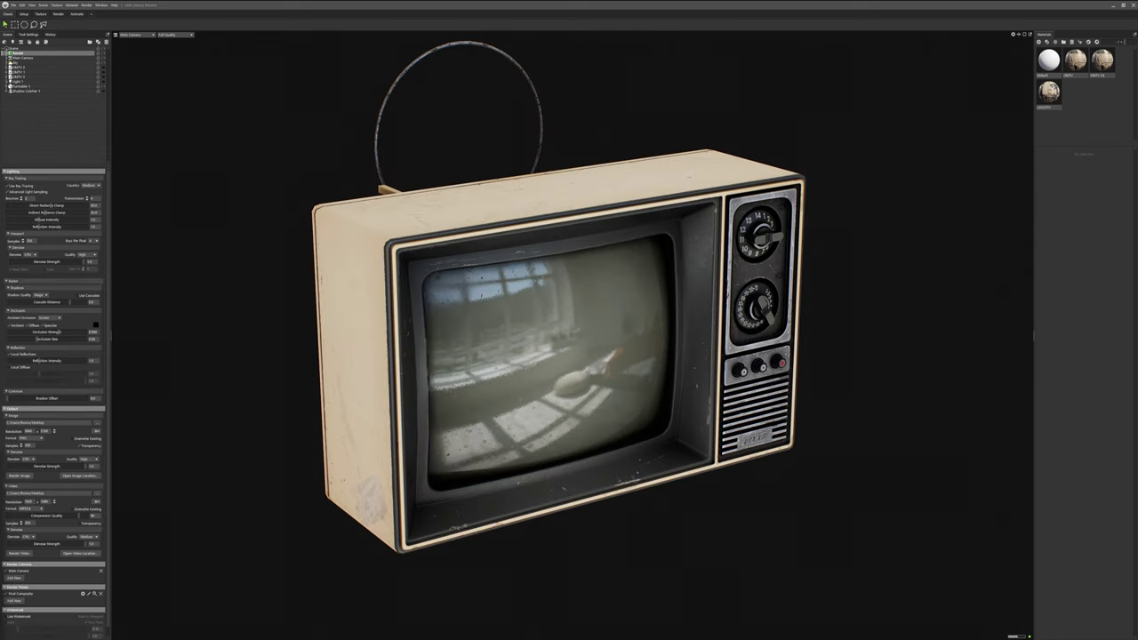
left_click(751, 465)
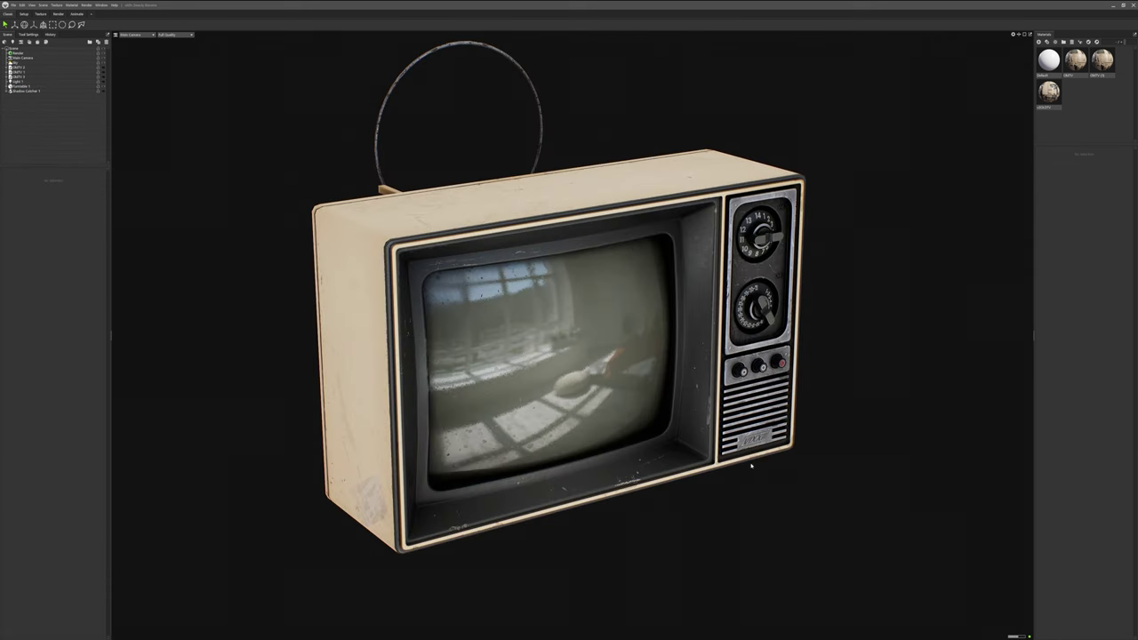
mouse_move(851, 297)
left_mouse_down()
mouse_move(807, 332)
mouse_move(835, 322)
mouse_move(837, 299)
mouse_move(774, 310)
mouse_move(737, 254)
mouse_move(714, 266)
mouse_move(671, 327)
mouse_move(794, 329)
mouse_move(830, 299)
mouse_move(844, 308)
left_mouse_up()
middle_click_drag(521, 291, 553, 297)
scroll(553, 296, "up", 1)
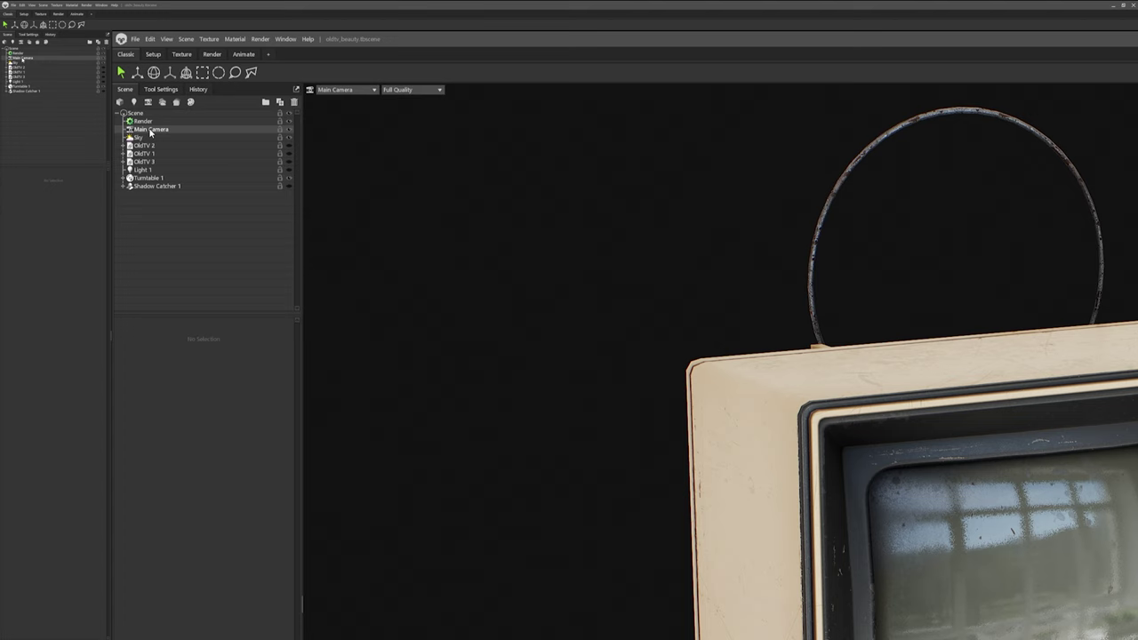
Step: Open the Sky object's preset library and enlarge its window to browse the available skies
left_click(141, 138)
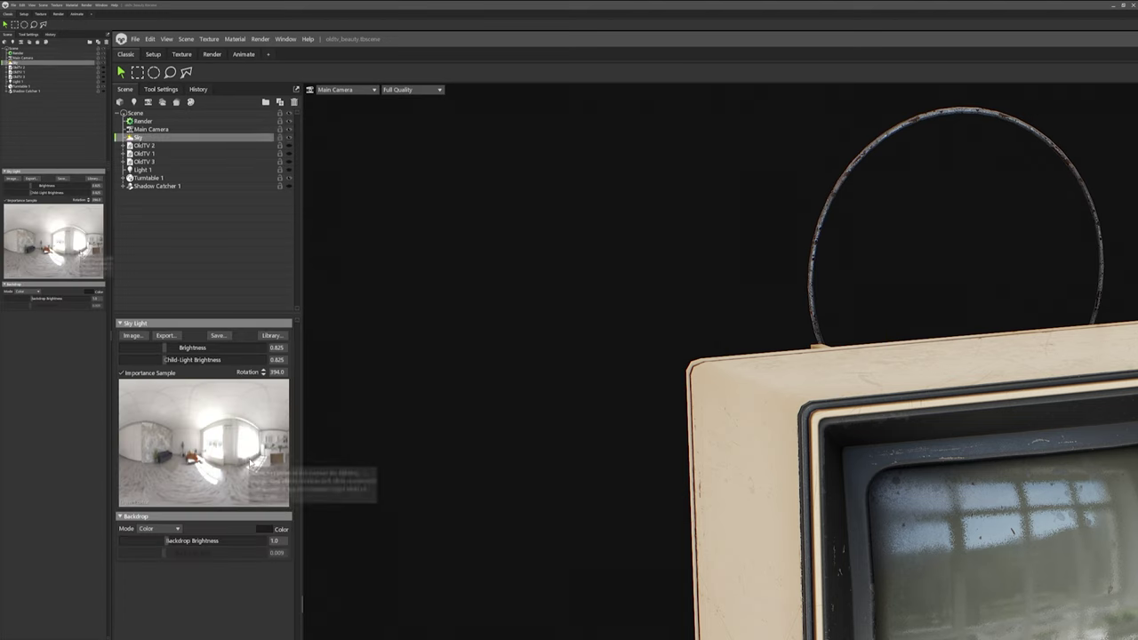
left_click_drag(1048, 266, 1080, 296, "alt")
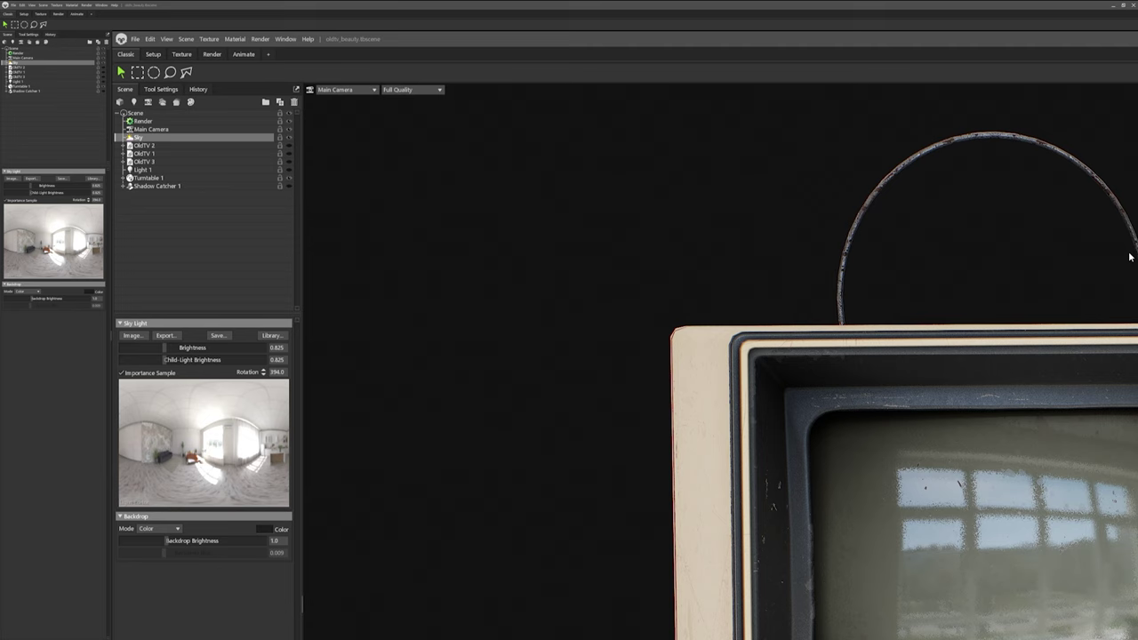
left_click(273, 336)
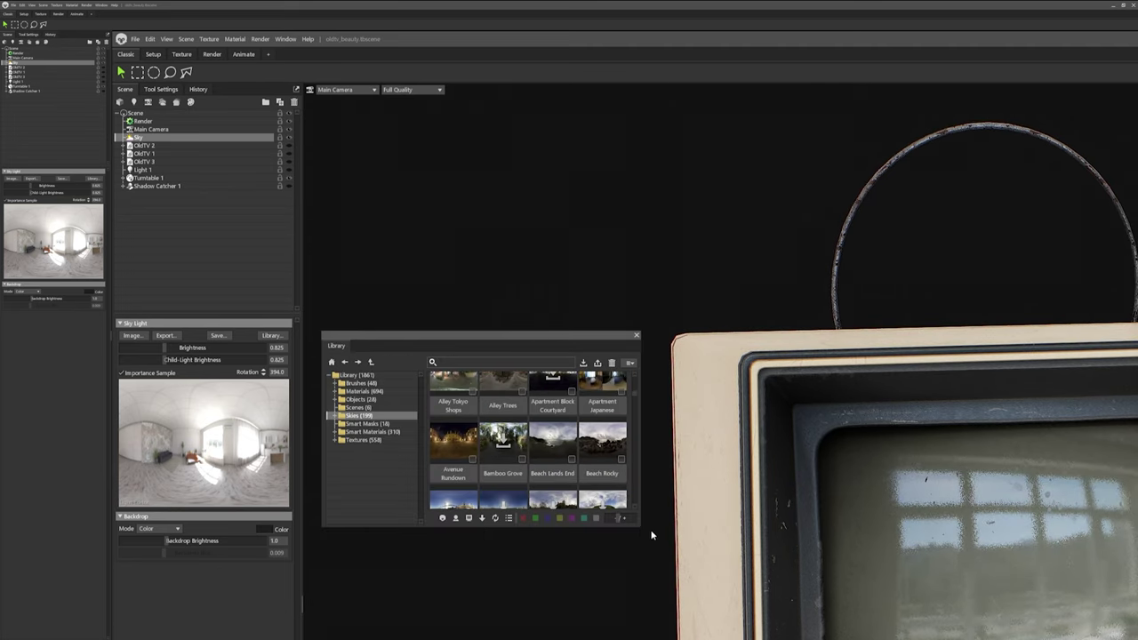
left_click_drag(639, 527, 822, 639)
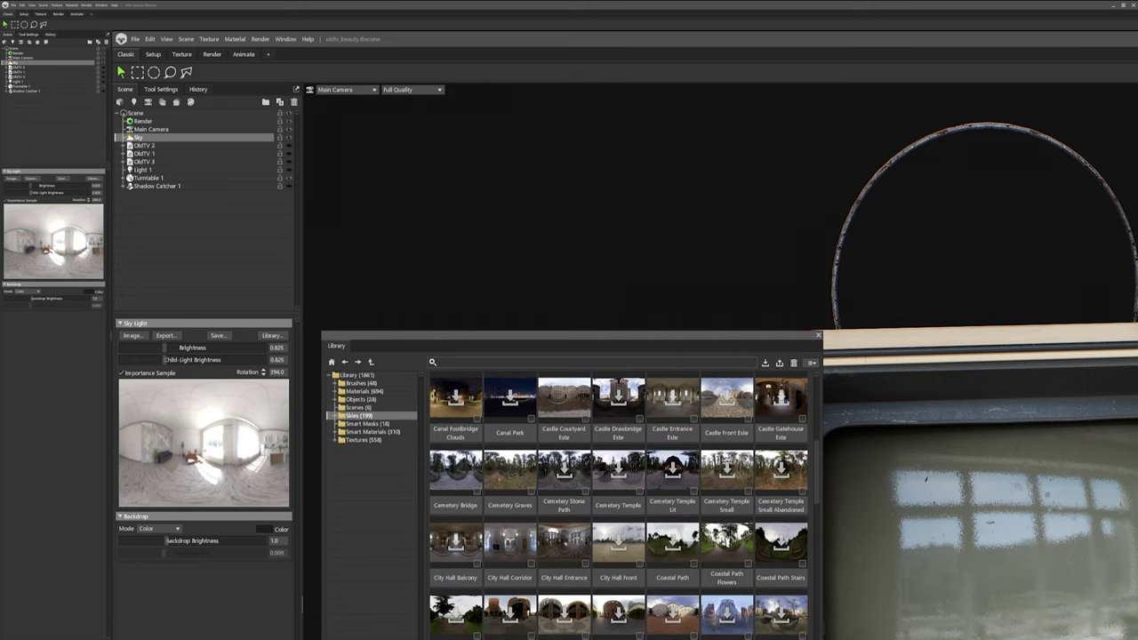
Step: Switch to the HDRI Haven website and browse its Studio maps by Artificial Light and Medium Contrast, then return to the scene
key("alt+Tab")
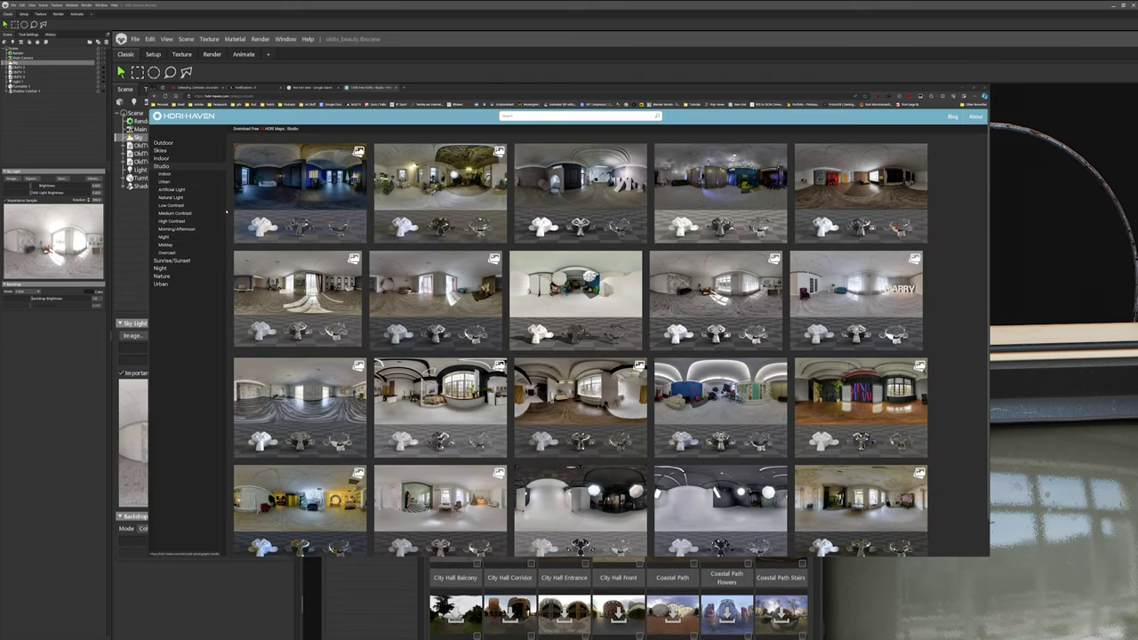
left_click(173, 189)
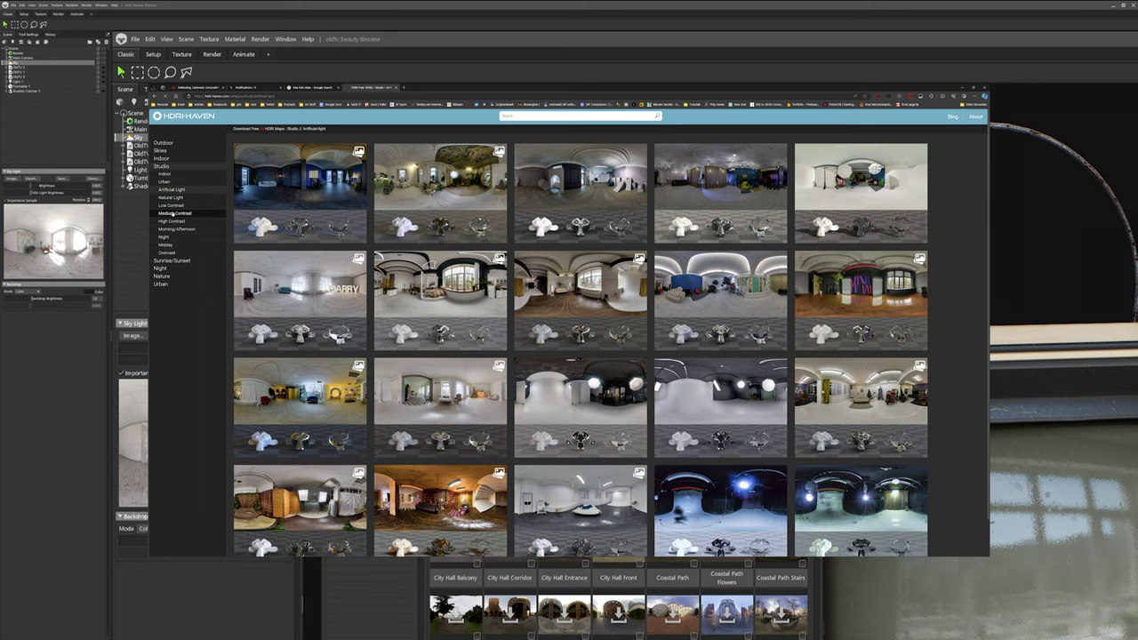
left_click(171, 214)
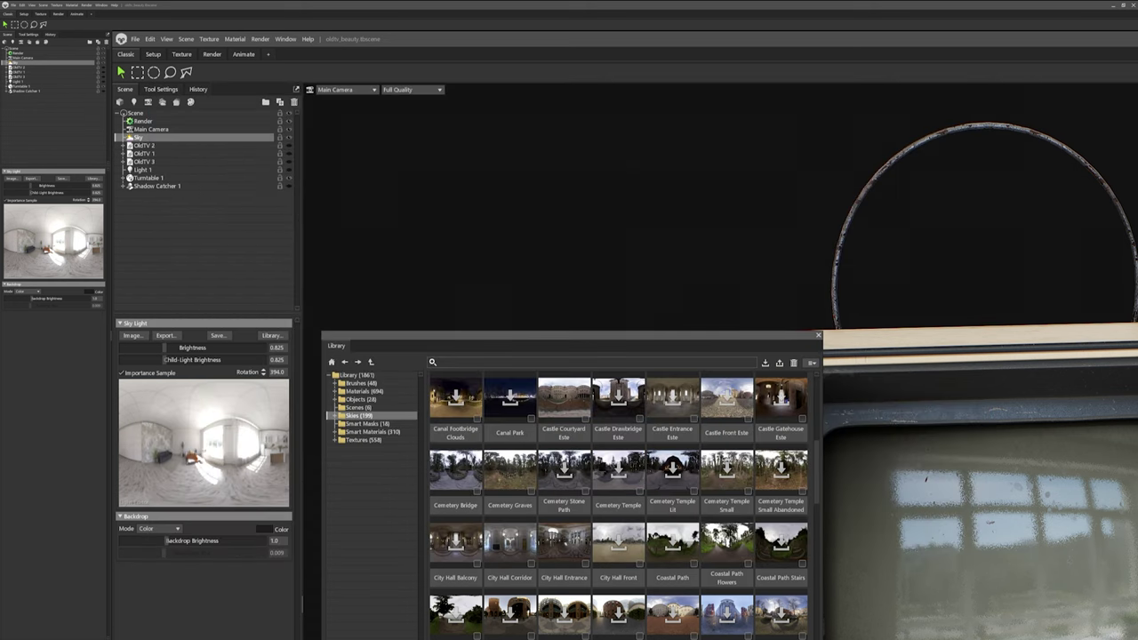
key("Escape")
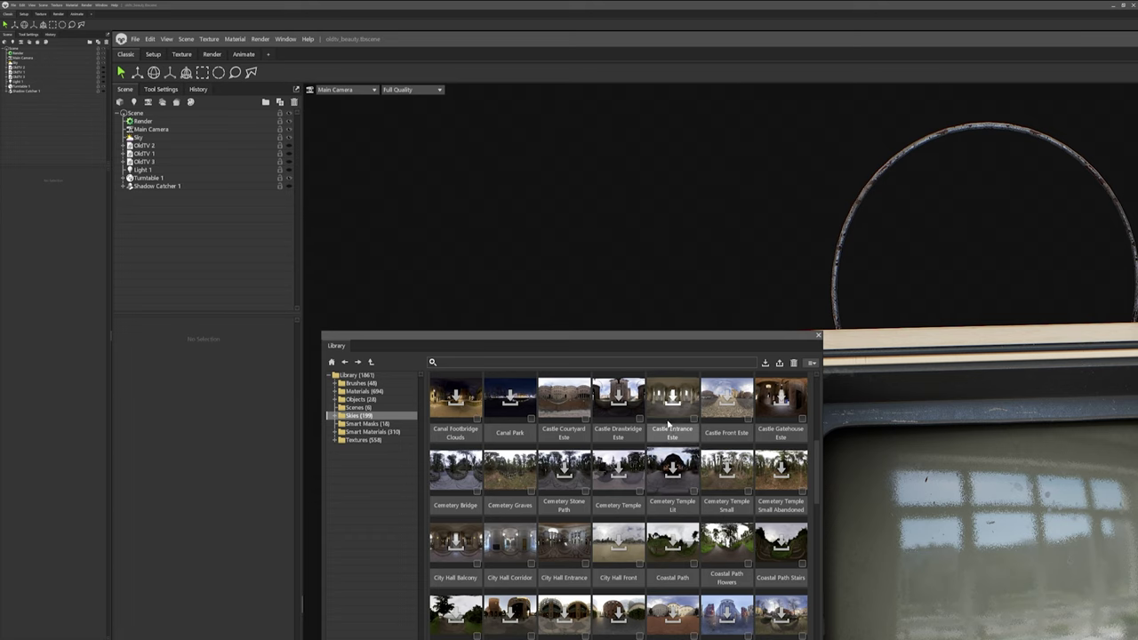
Step: Browse further through the library's sky presets and close the library
scroll(723, 605, "down", 5)
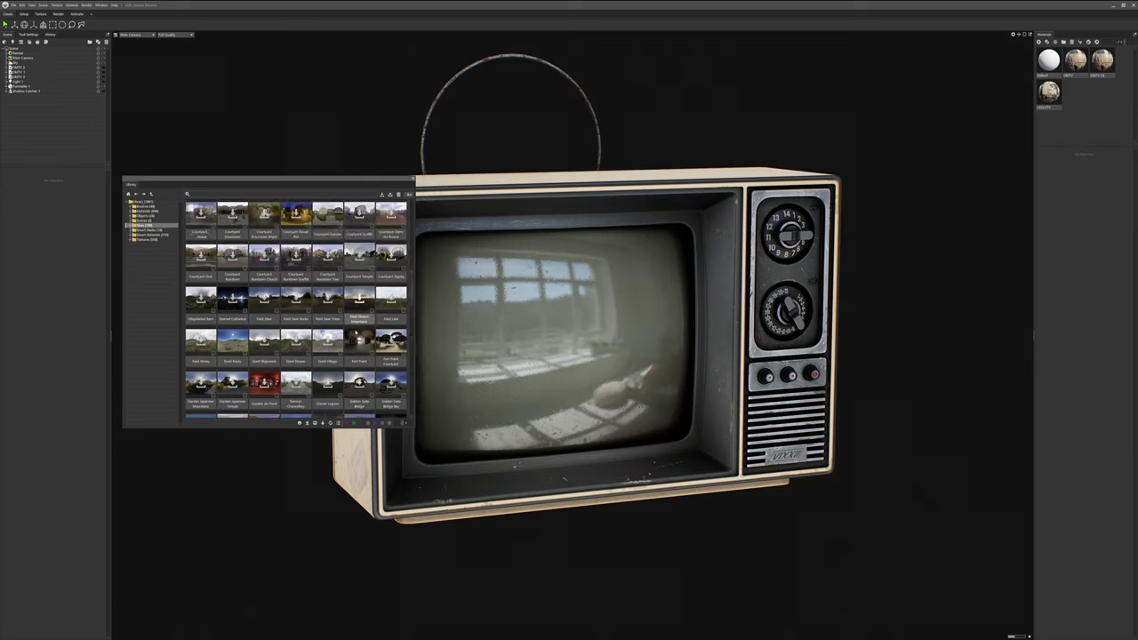
scroll(296, 309, "down", 4)
left_click(415, 180)
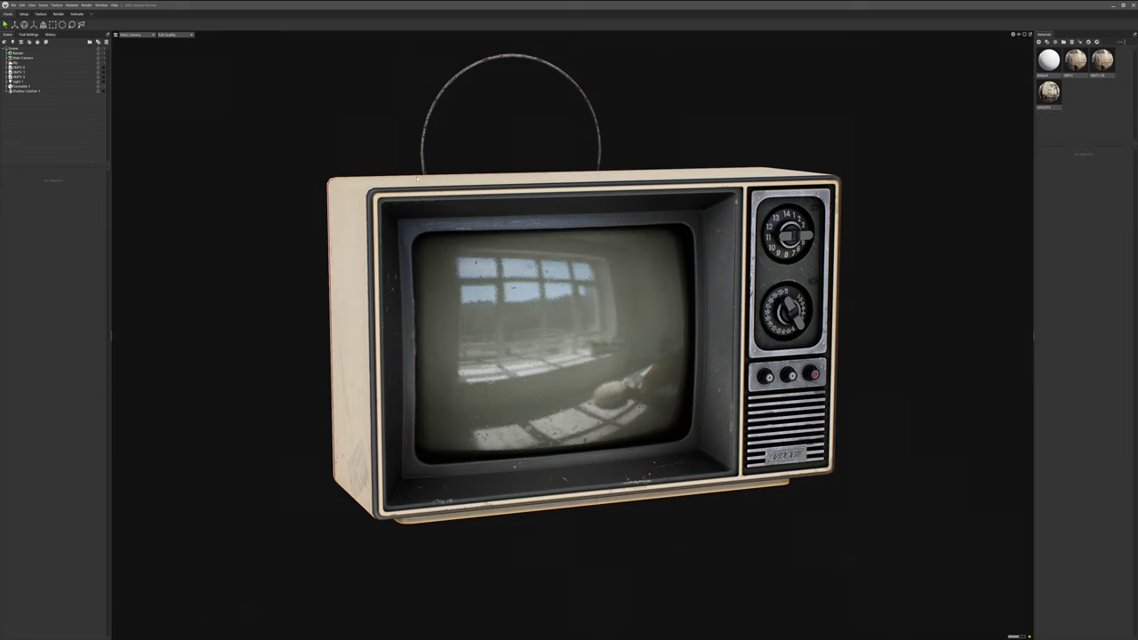
Step: Compare the old TV's look with Use Ray Tracing off and on in the Render settings, leaving it enabled
left_click_drag(497, 171, 467, 160)
left_click_drag(467, 160, 674, 152, "shift")
left_click_drag(545, 257, 662, 196)
left_click_drag(612, 269, 636, 284)
left_click(164, 128)
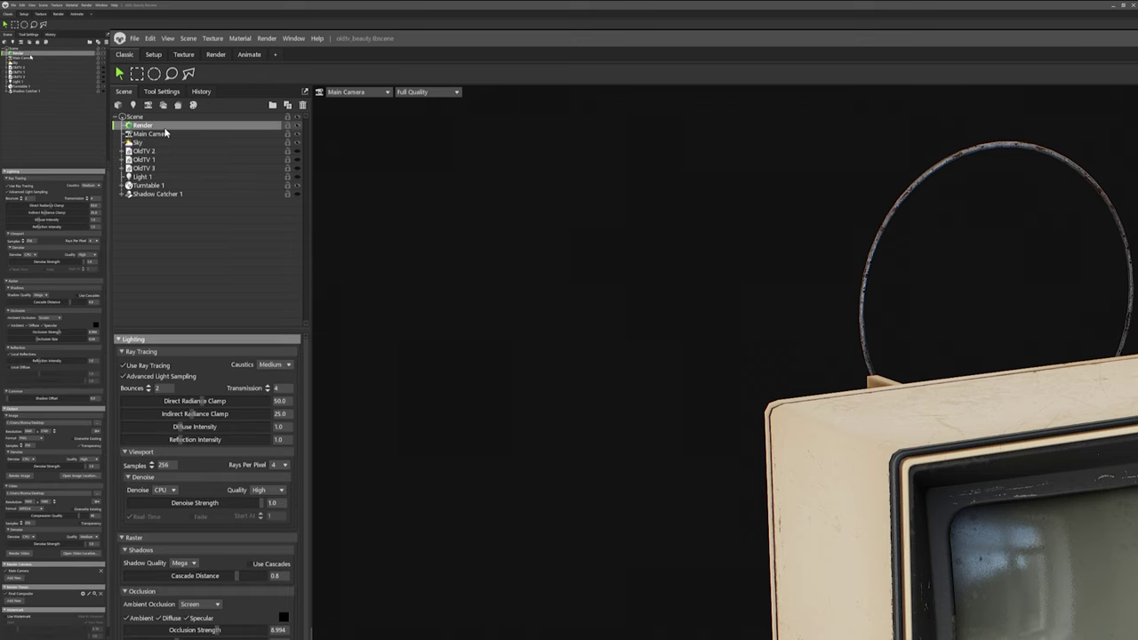
left_click(133, 369)
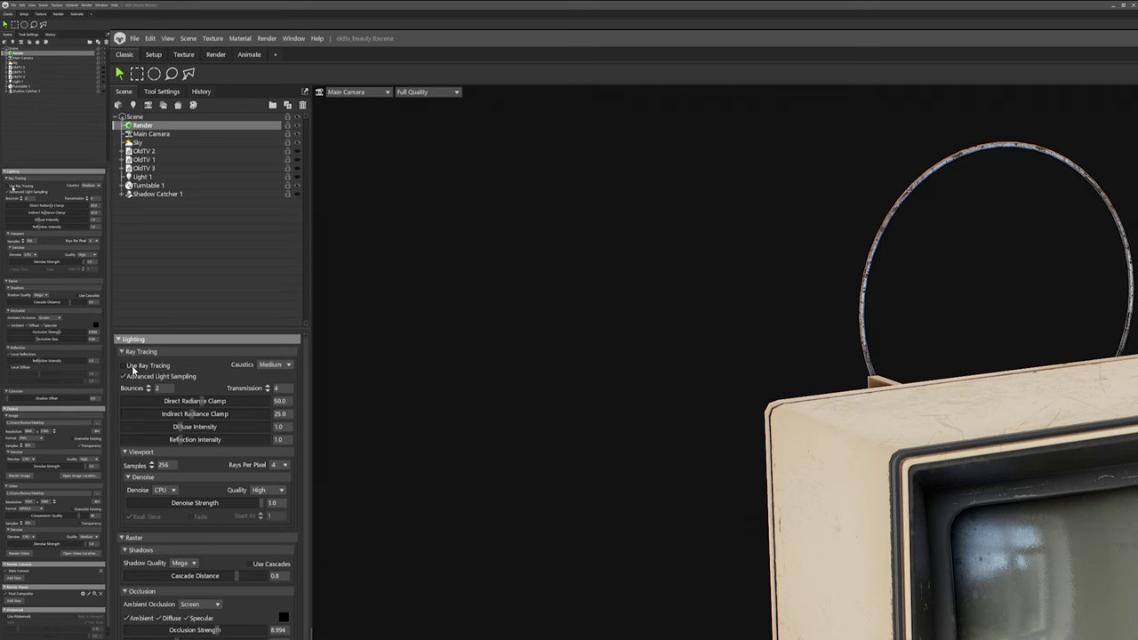
left_click(125, 366)
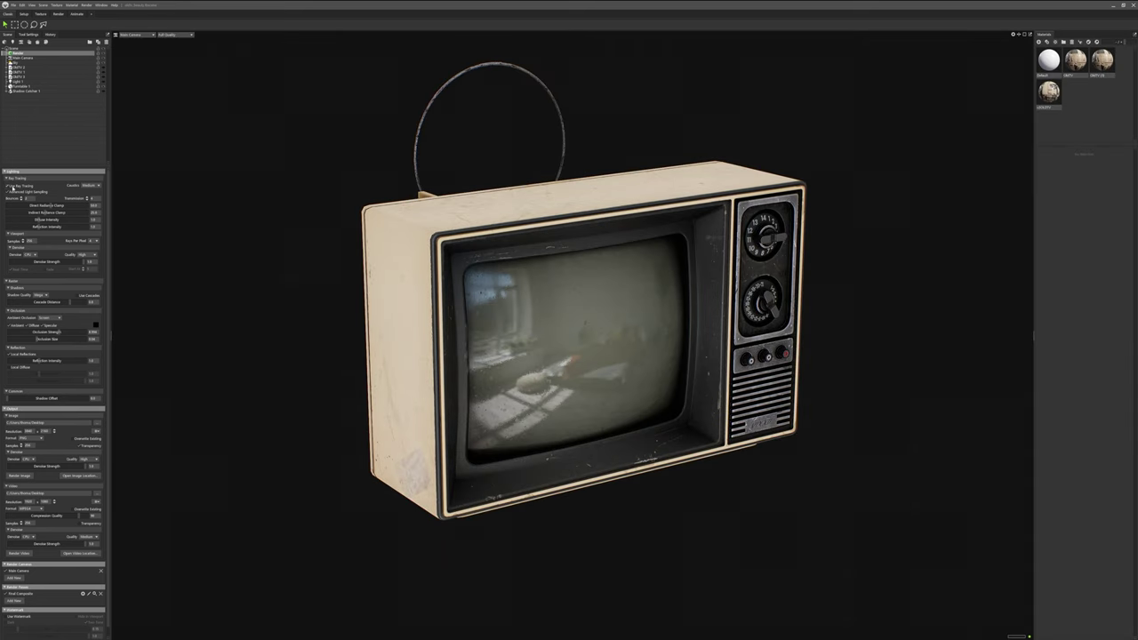
left_click(12, 187)
left_click(12, 186)
left_click(12, 186)
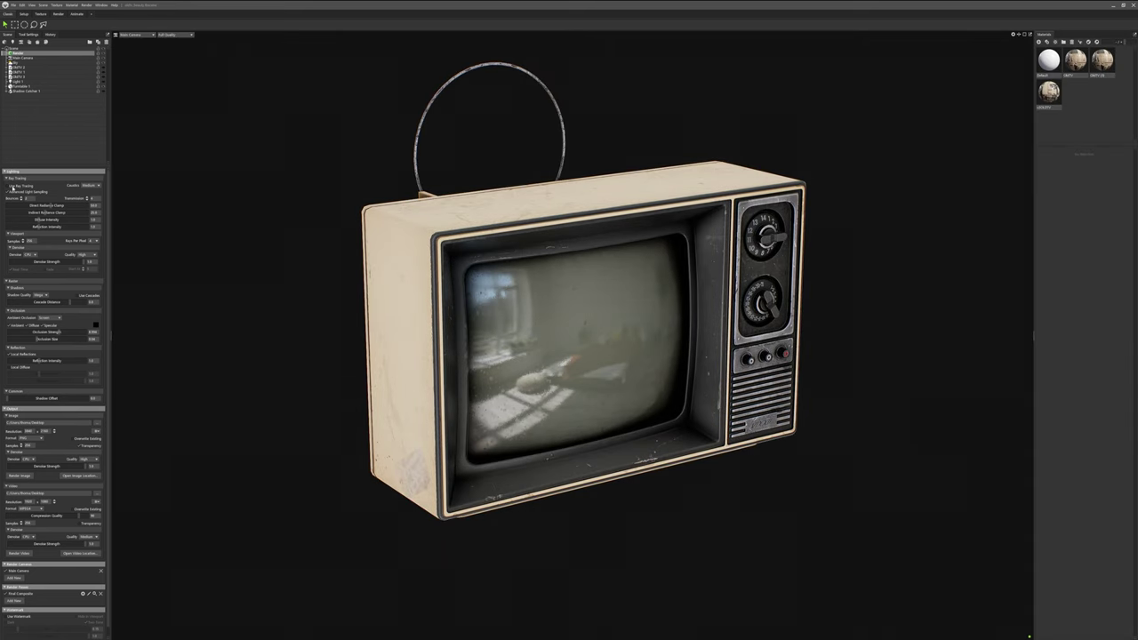
left_click(9, 186)
Step: Turn off ray tracing and raise the screen-space Occlusion Strength in the Render settings
scroll(574, 315, "up", 5)
middle_click_drag(577, 292, 569, 314)
scroll(569, 315, "up", 2)
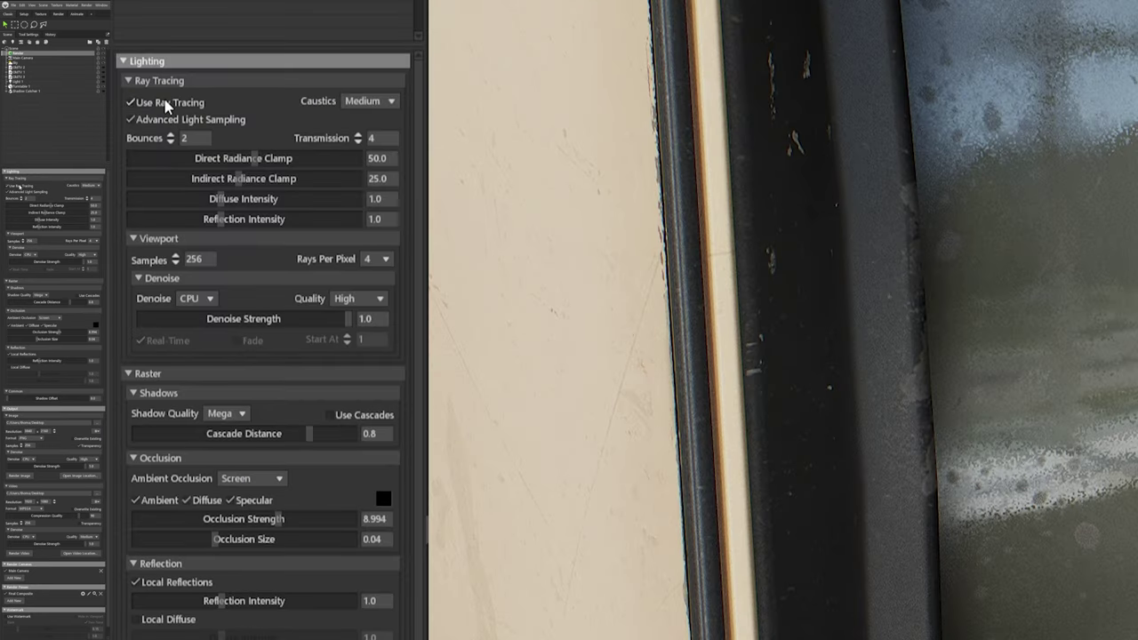
left_click(165, 104)
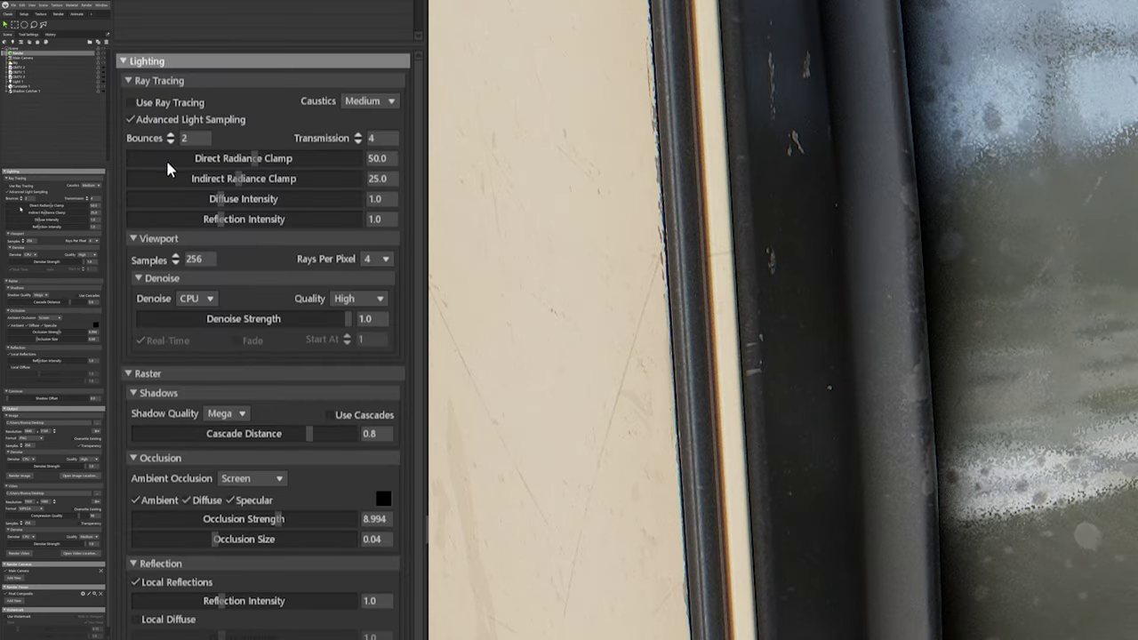
left_click(259, 480)
left_click_drag(254, 521, 287, 518)
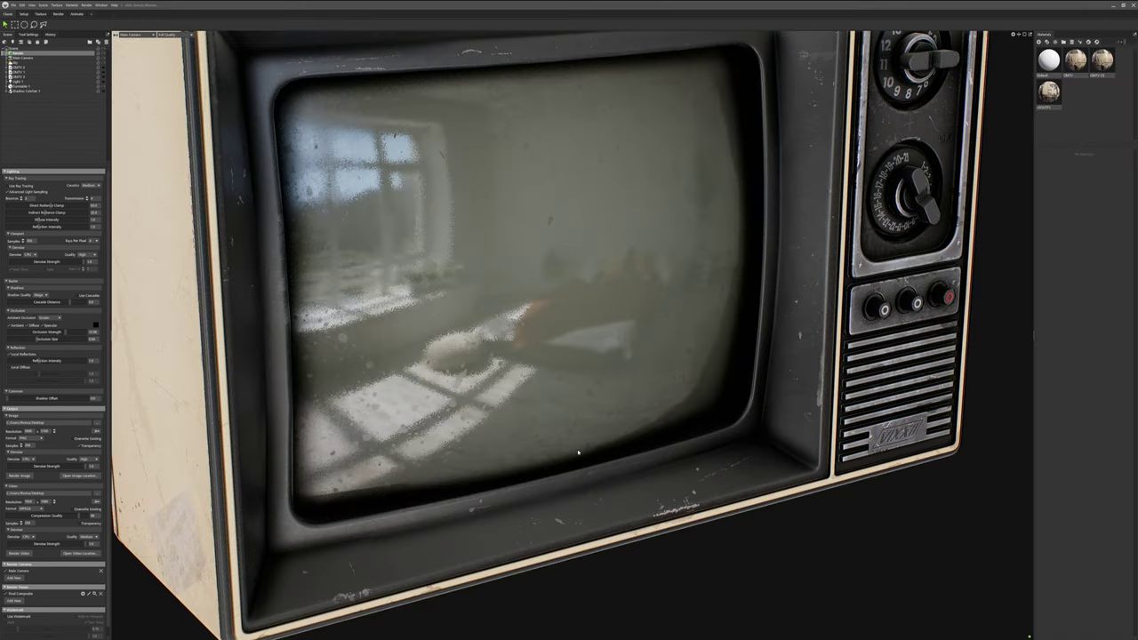
scroll(578, 452, "down", 5)
left_click_drag(607, 406, 249, 297, "alt")
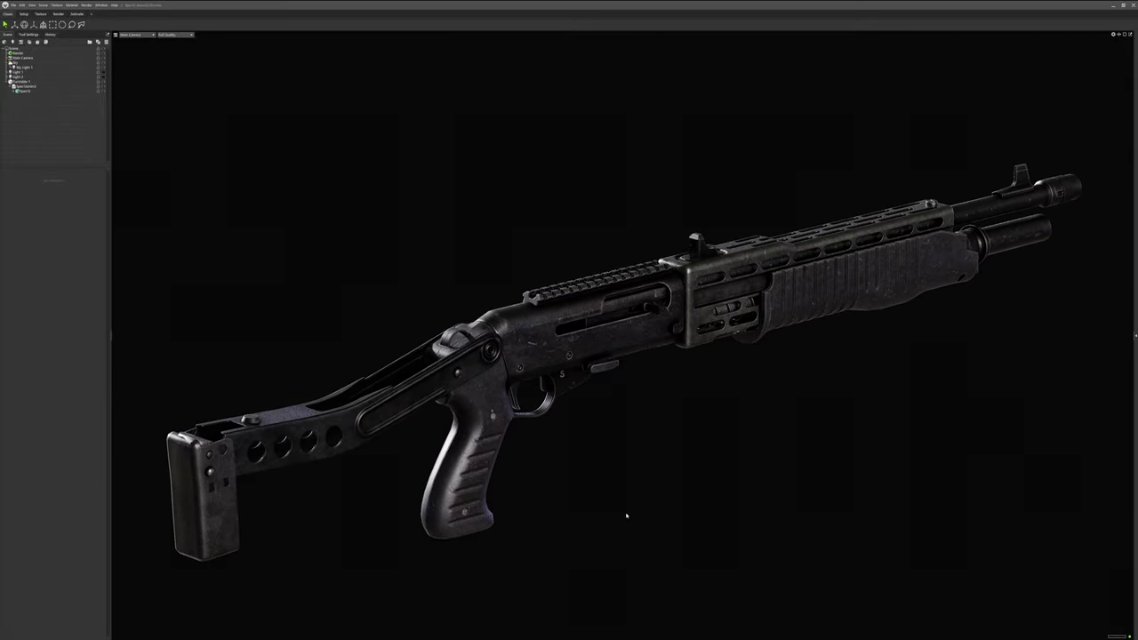
Step: Frame the shotgun with the Main Camera and set its focal length to 200 mm
left_click(37, 59)
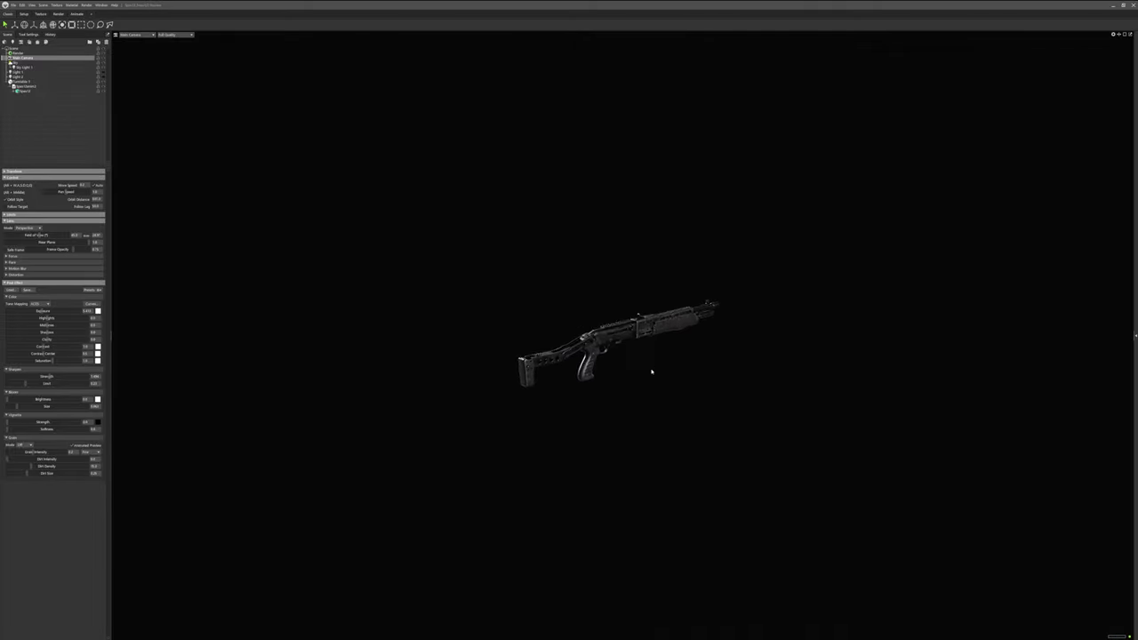
right_click_drag(651, 371, 650, 445, "alt")
left_click_drag(649, 445, 637, 368, "alt")
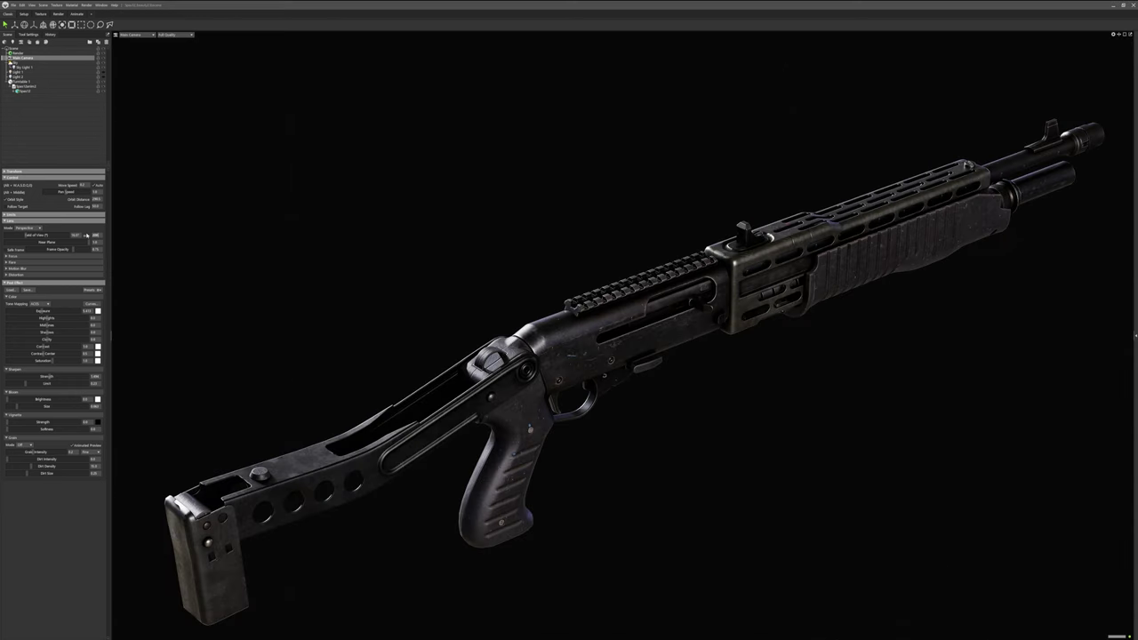
key("Return")
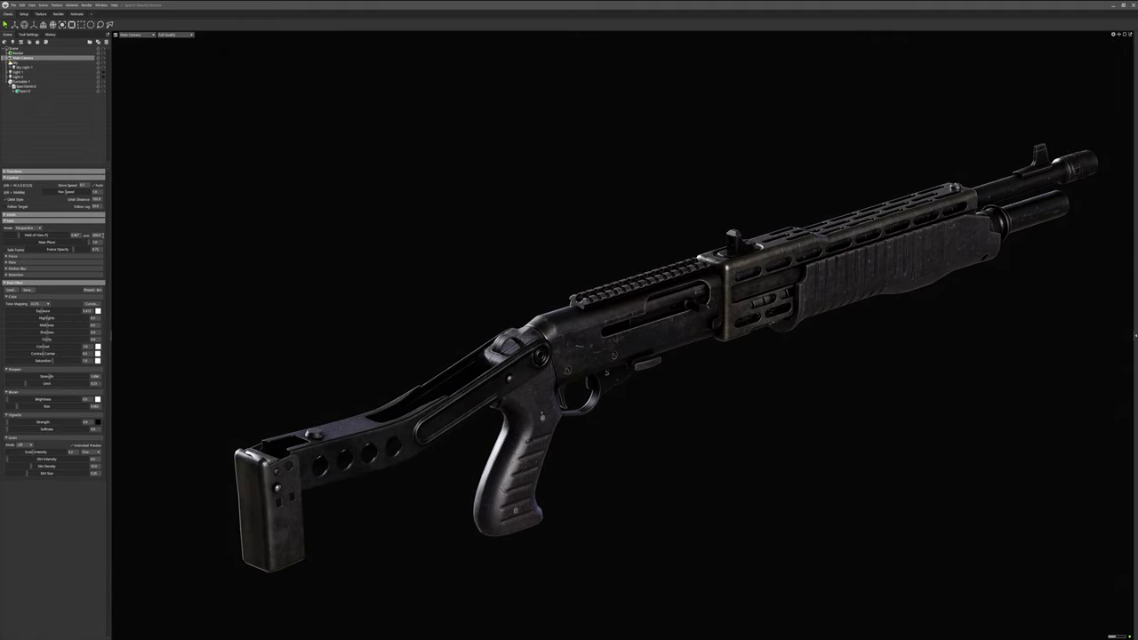
Step: Set the Main Camera's Field of View to 45 degrees and reframe the shotgun to view the stronger perspective
left_click(99, 235)
left_click(81, 234)
type("45")
key("Return")
scroll(595, 401, "down", 2)
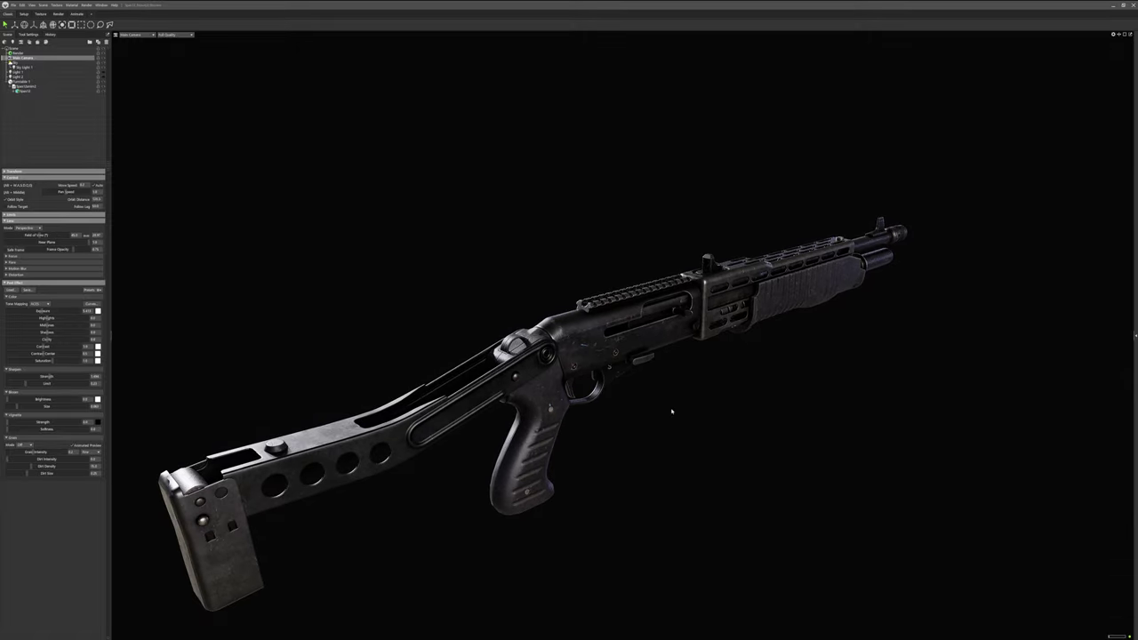
middle_click_drag(672, 409, 709, 382, "alt")
left_click_drag(708, 382, 703, 391, "alt")
scroll(705, 398, "up", 2)
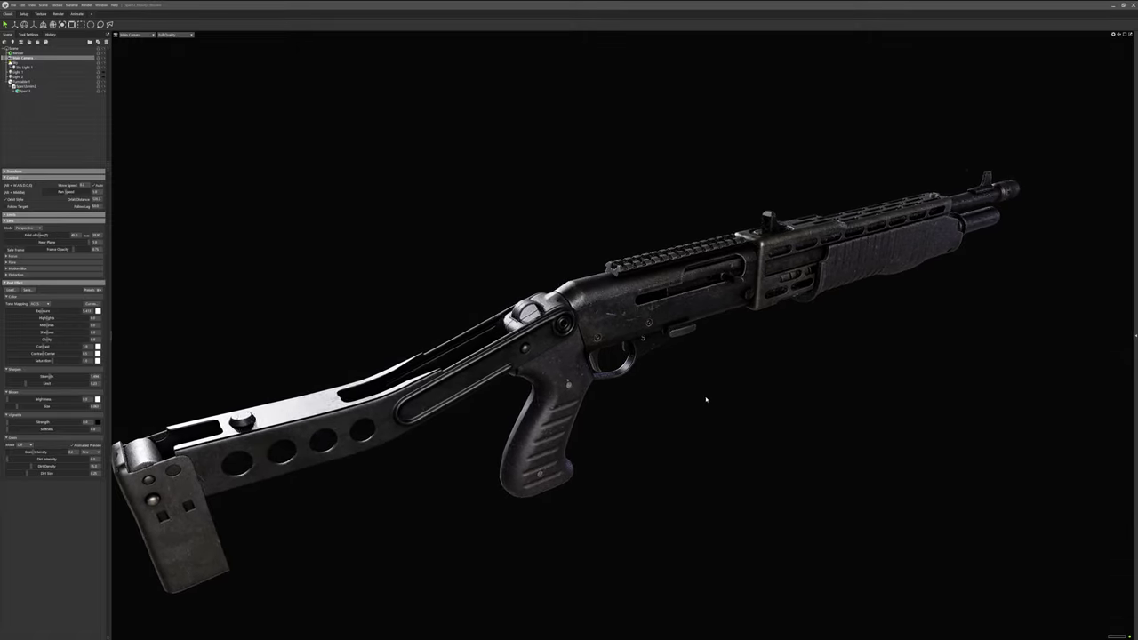
middle_click_drag(707, 399, 737, 382, "alt")
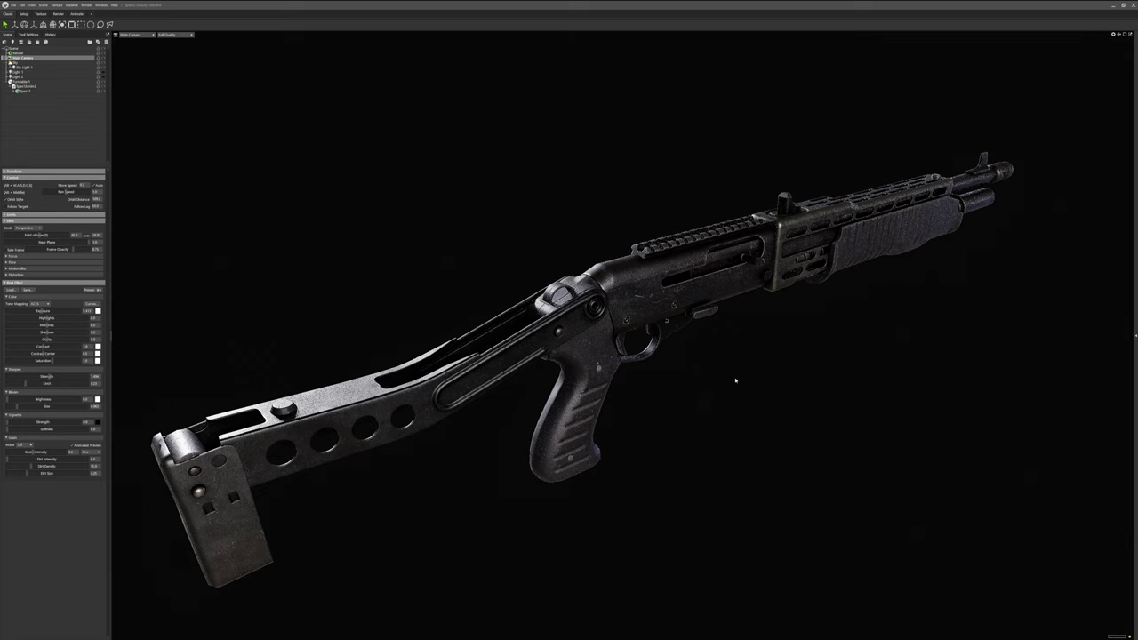
left_click_drag(737, 375, 737, 389, "alt")
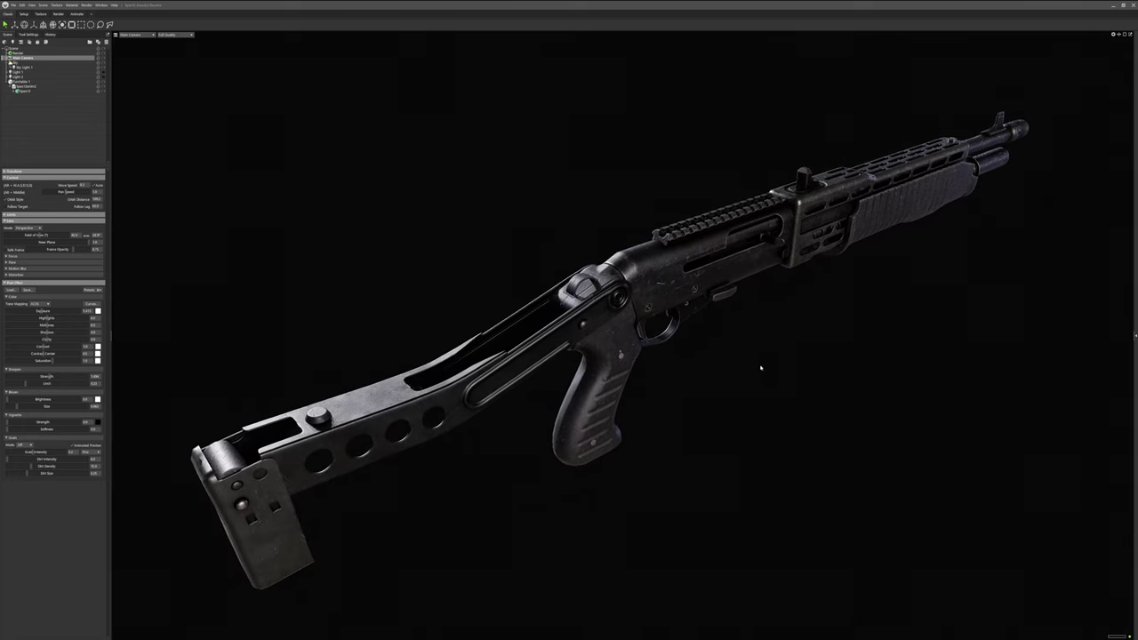
Step: Set the Main Camera's focal length to 200 mm and reframe the whole shotgun
double_click(97, 235)
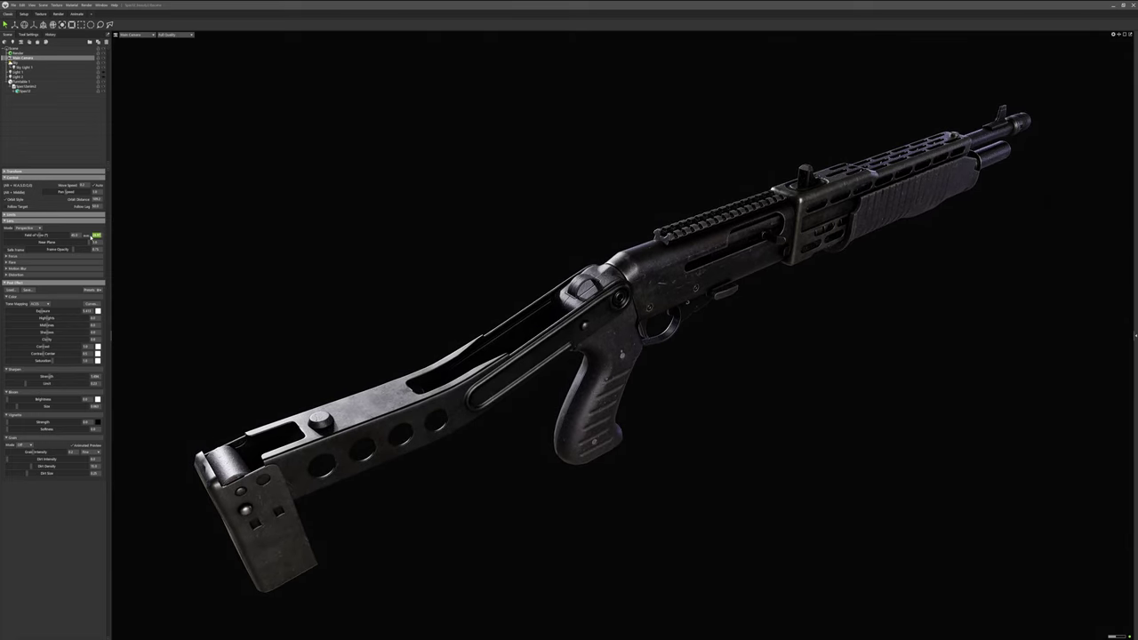
type("8")
key("Return")
middle_click_drag(750, 320, 630, 393, "alt")
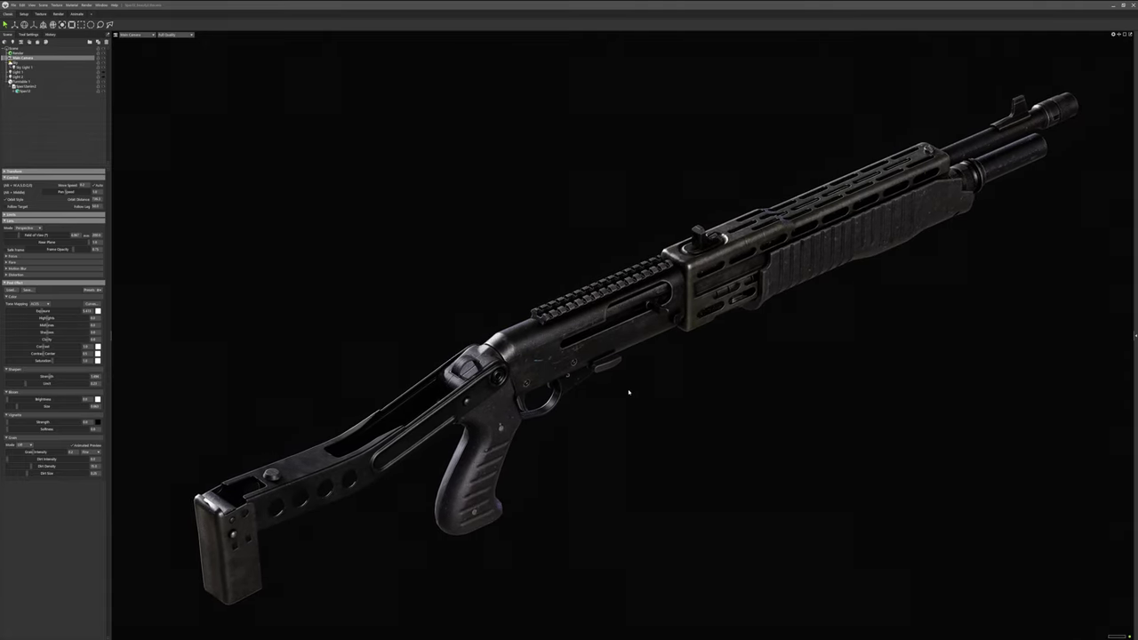
scroll(629, 394, "up", 1)
left_click_drag(629, 395, 620, 396, "alt")
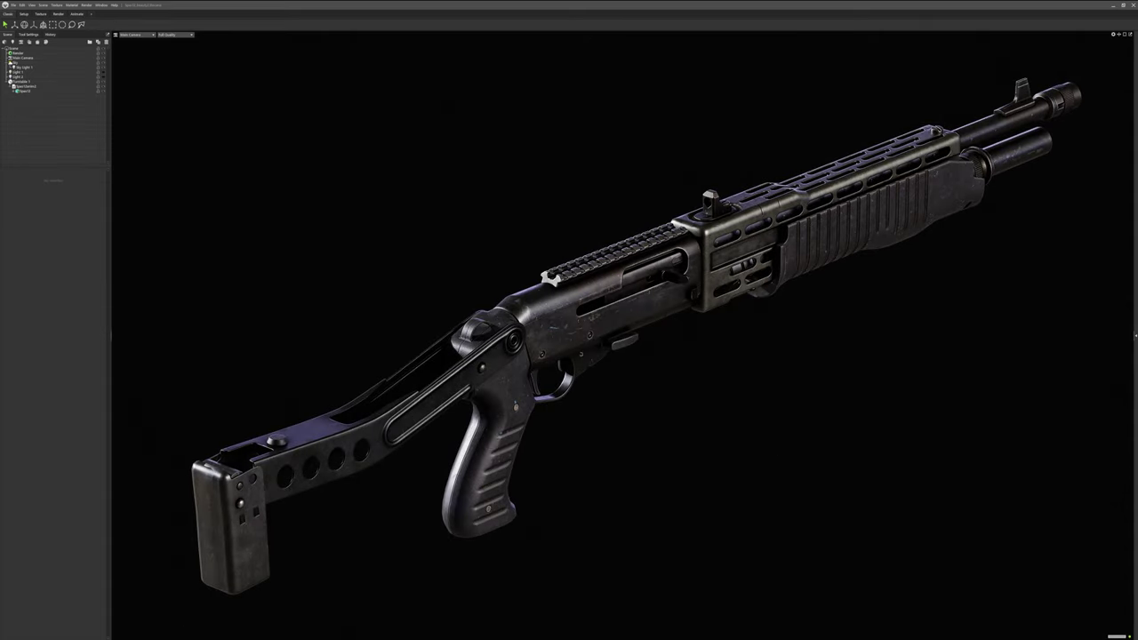
Step: Select the Main Camera to show its settings and collapse Turntable 1 in the scene hierarchy
left_click_drag(645, 372, 643, 372, "alt")
left_click_drag(647, 370, 580, 347, "alt")
mouse_move(580, 347)
right_mouse_down()
mouse_move(577, 394)
mouse_move(570, 350)
right_mouse_up()
middle_click_drag(570, 351, 525, 350)
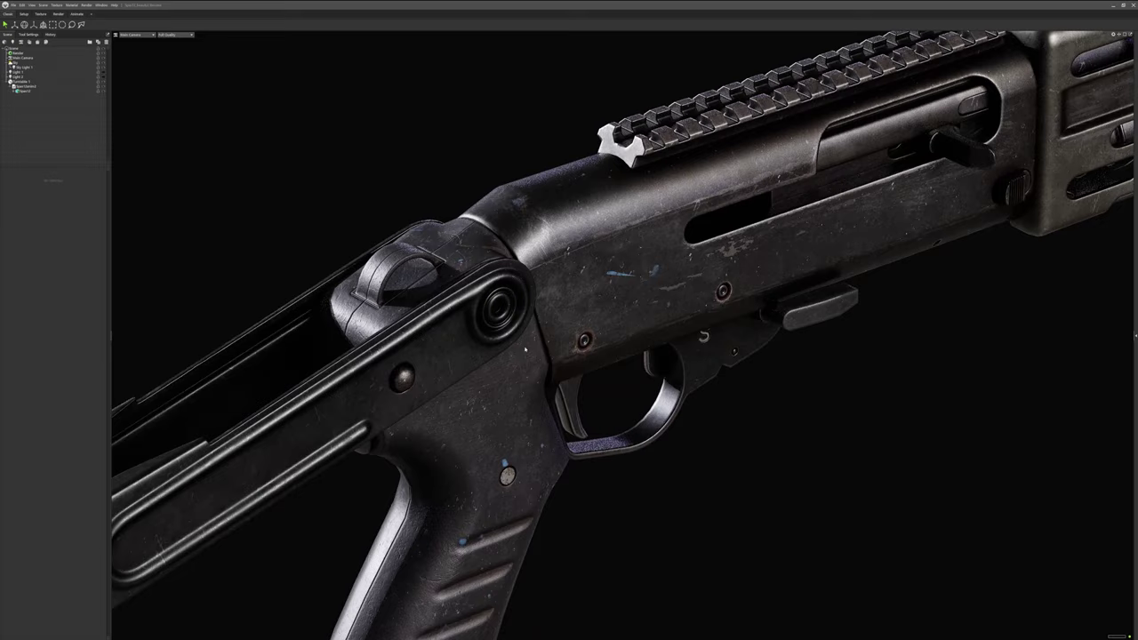
mouse_move(525, 350)
left_mouse_down()
mouse_move(485, 296)
mouse_move(507, 343)
left_mouse_up()
right_click_drag(507, 343, 486, 317)
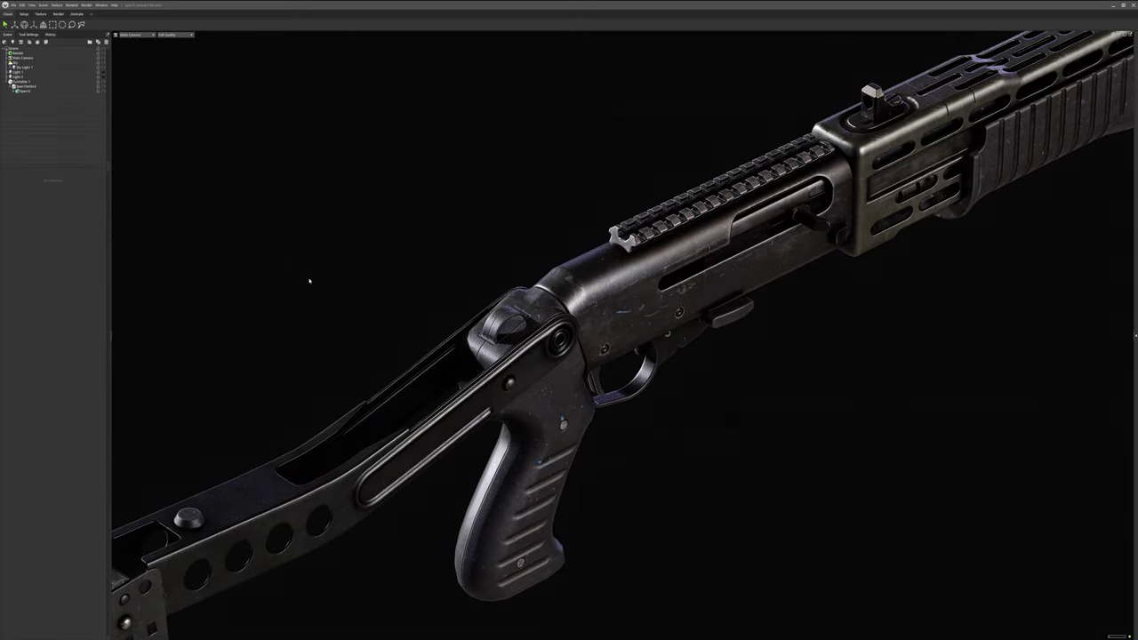
left_click(22, 58)
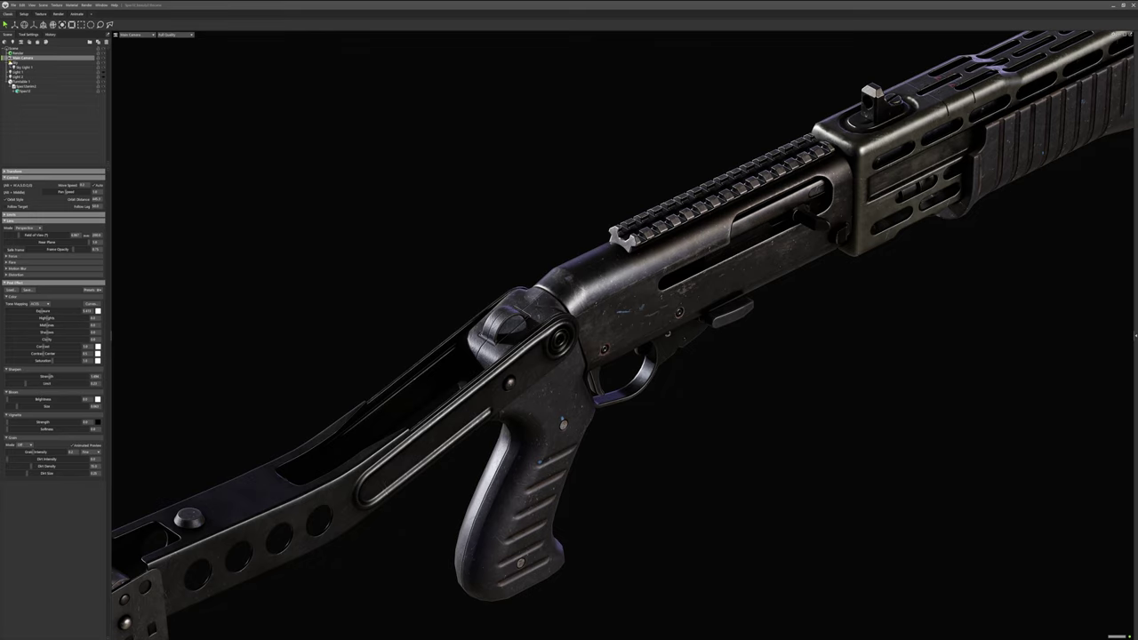
left_click(7, 81)
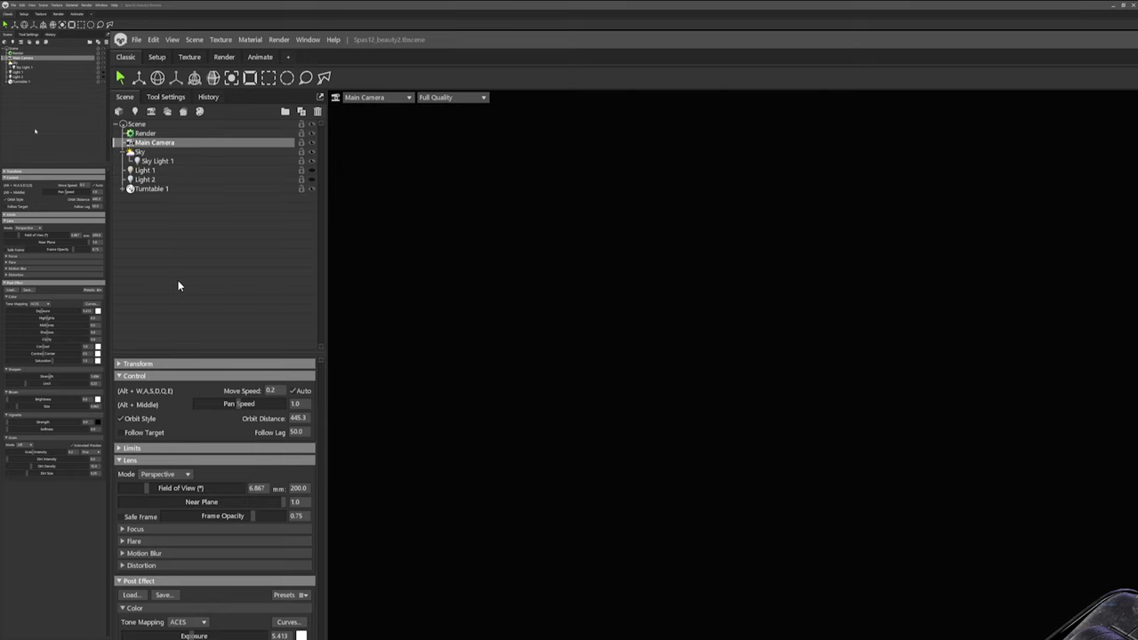
Step: Add a new camera to the scene, view the shotgun through it, and set its tone mapping to ACES
right_click(177, 286)
left_click(226, 313)
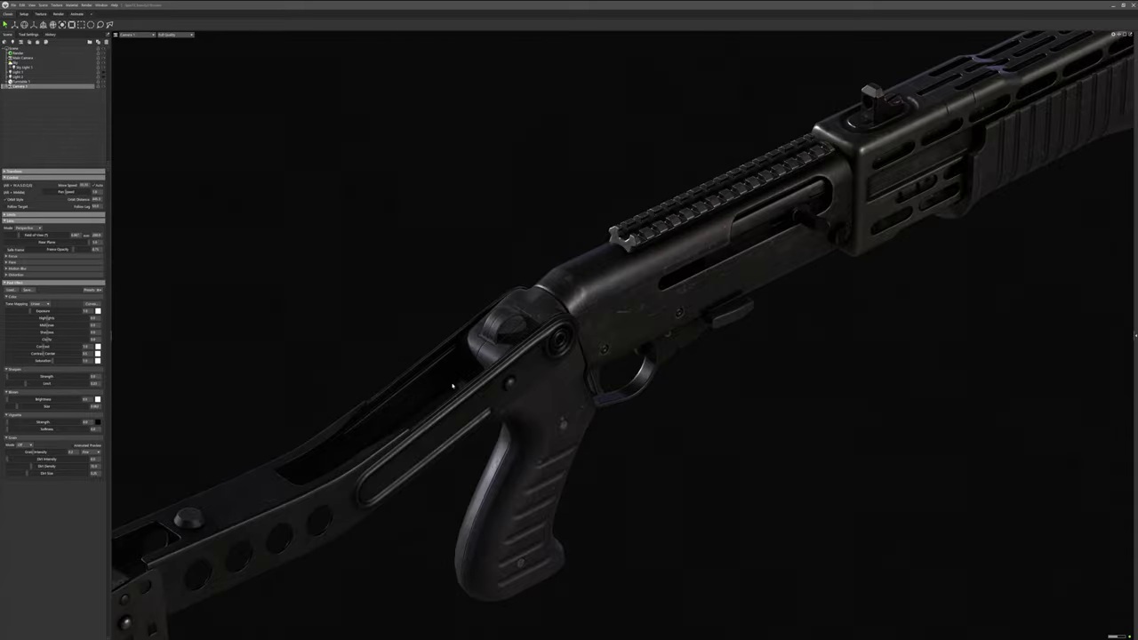
mouse_move(656, 444)
left_mouse_down()
mouse_move(669, 265)
mouse_move(647, 416)
mouse_move(664, 439)
left_mouse_up()
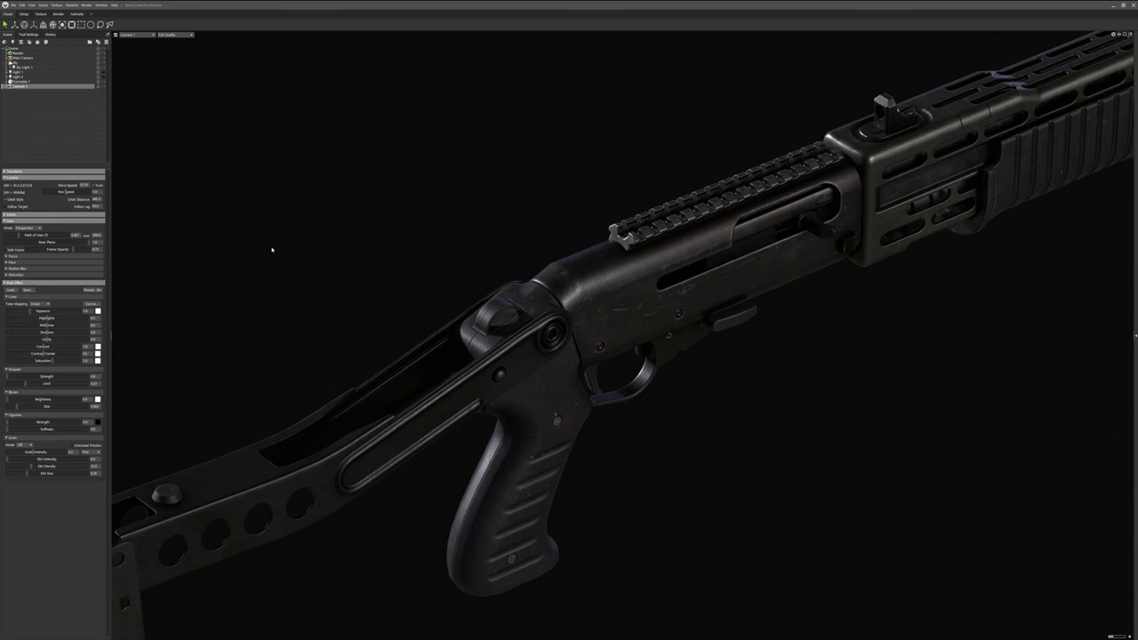
left_click(45, 304)
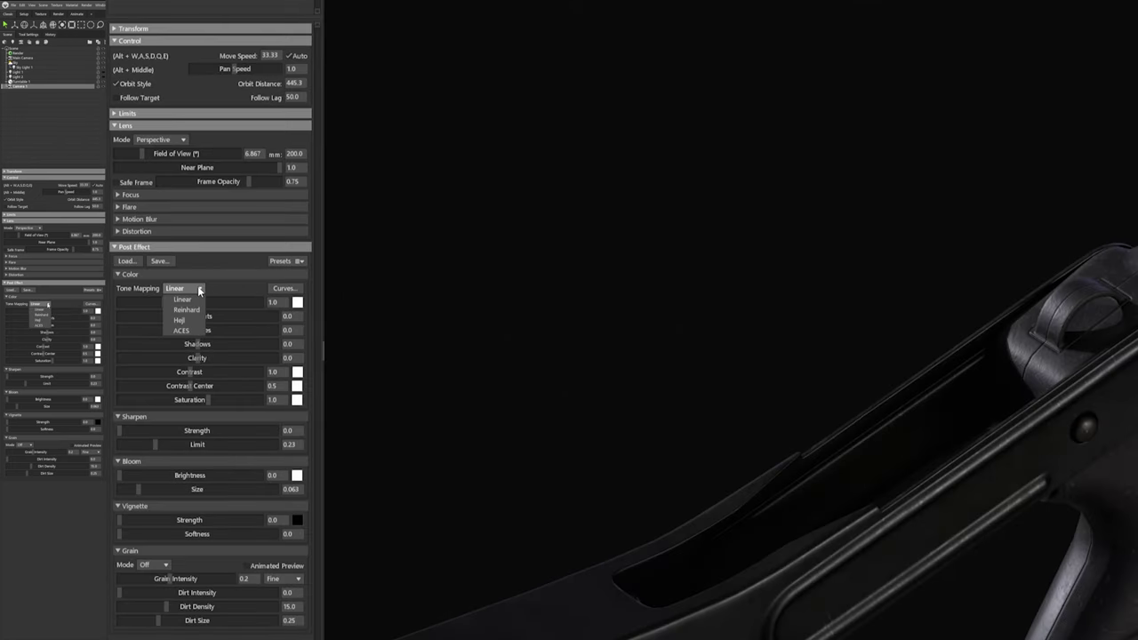
left_click(191, 326)
left_click(717, 417)
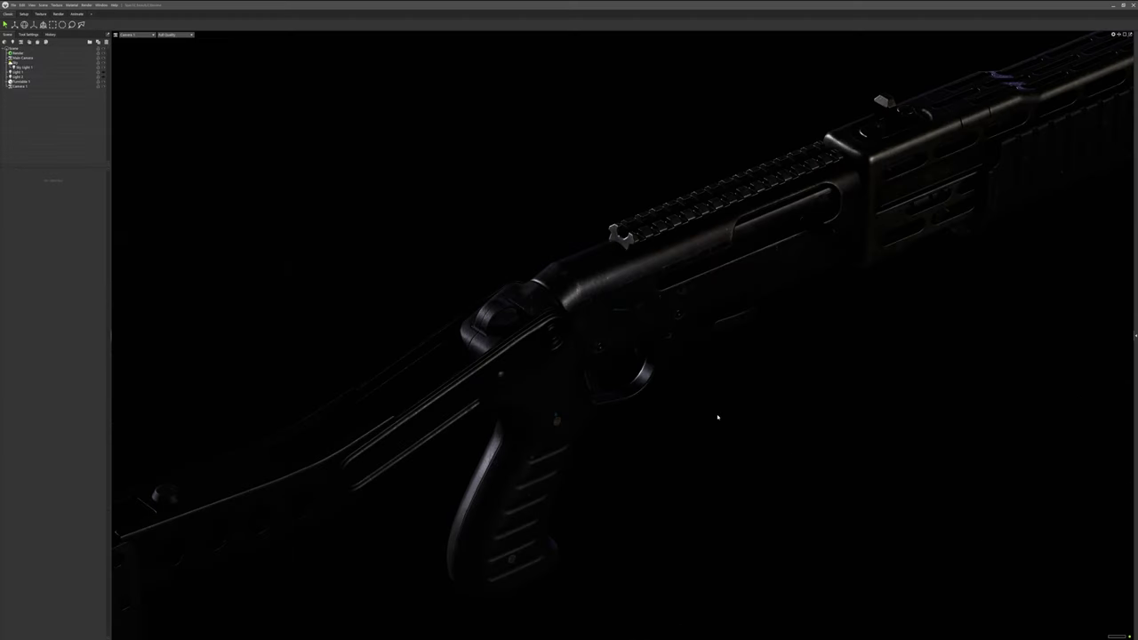
mouse_move(589, 344)
left_mouse_down()
mouse_move(551, 342)
mouse_move(589, 345)
left_mouse_up()
Step: Set the new camera's exposure to 5.0 to brighten the shotgun
left_click(20, 86)
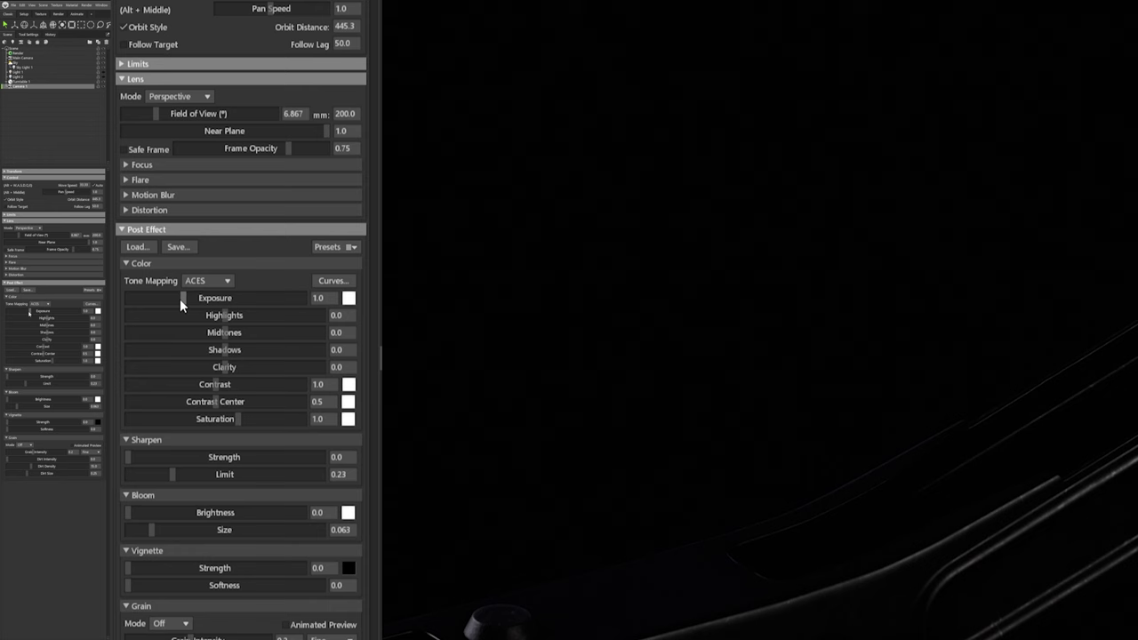
left_click_drag(29, 311, 31, 311)
left_click_drag(185, 298, 210, 298)
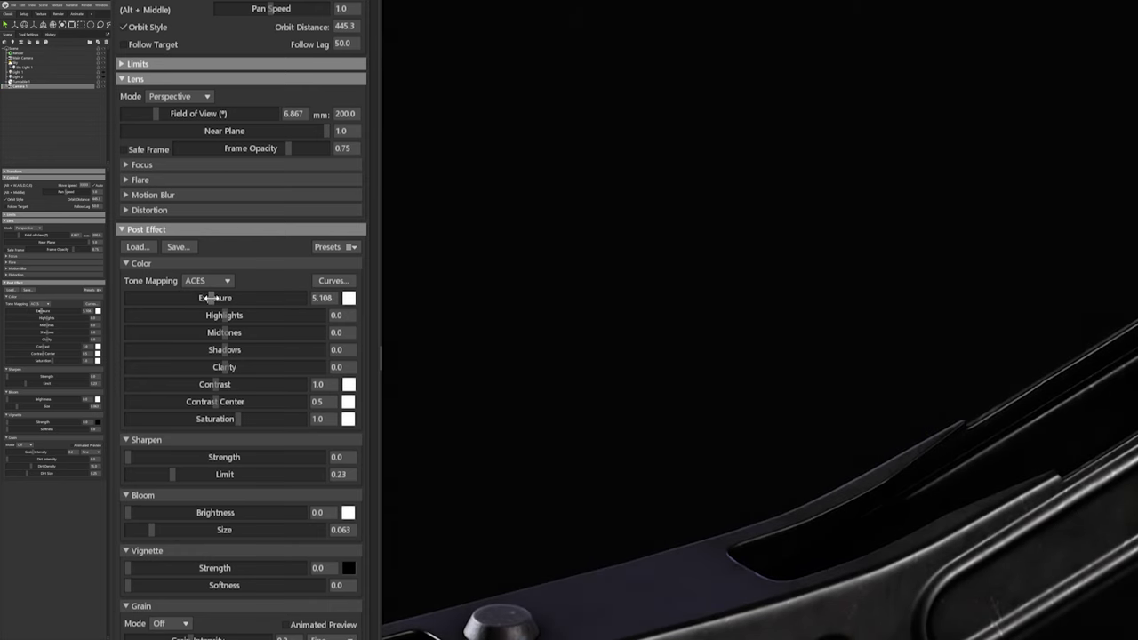
left_click_drag(42, 311, 42, 310)
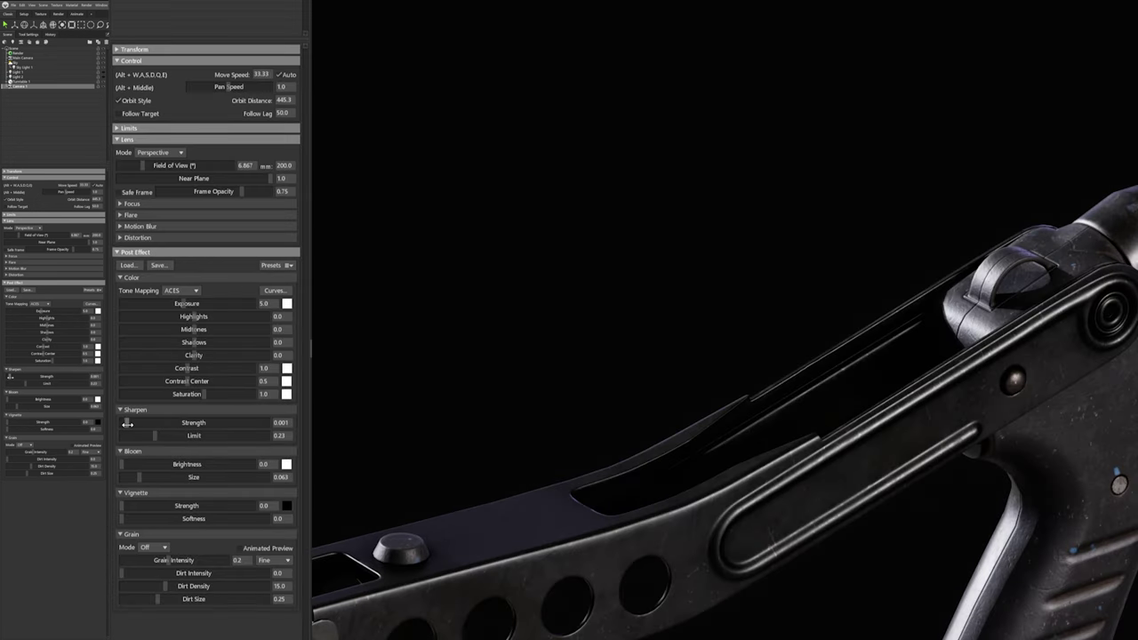
Step: Set the new camera's Sharpen Strength to 2.5
left_click_drag(127, 424, 225, 423)
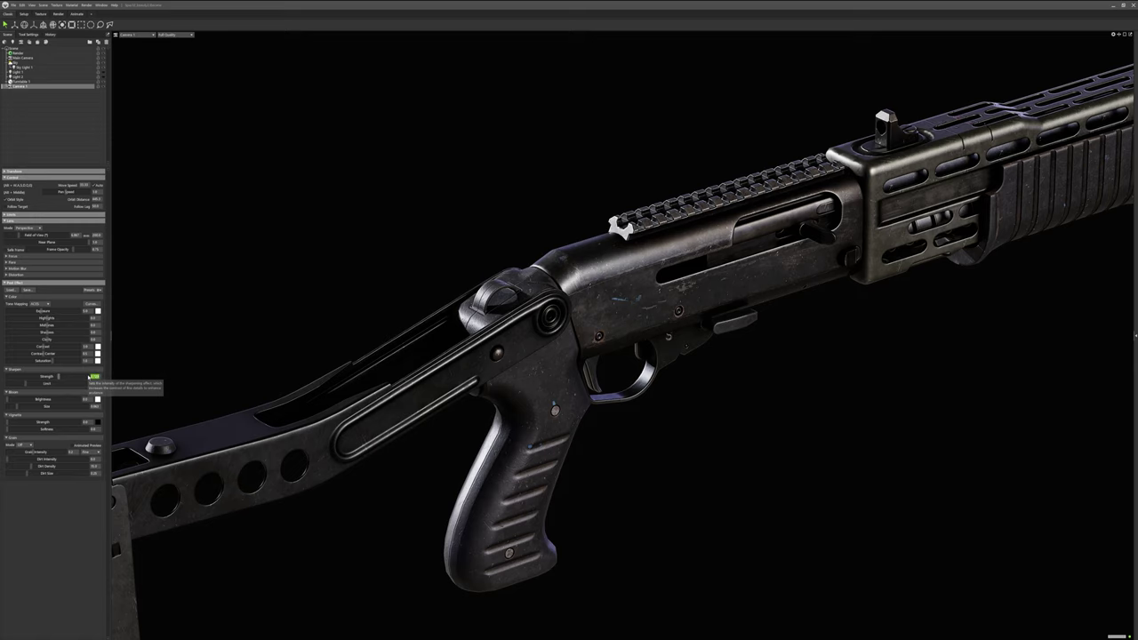
type("2.5")
key("Return")
Step: Examine the shotgun's post-processed surface detail from several angles, including the full weapon and a close-up of the receiver and grip
left_click_drag(791, 416, 728, 431, "alt")
scroll(722, 405, "up", 3)
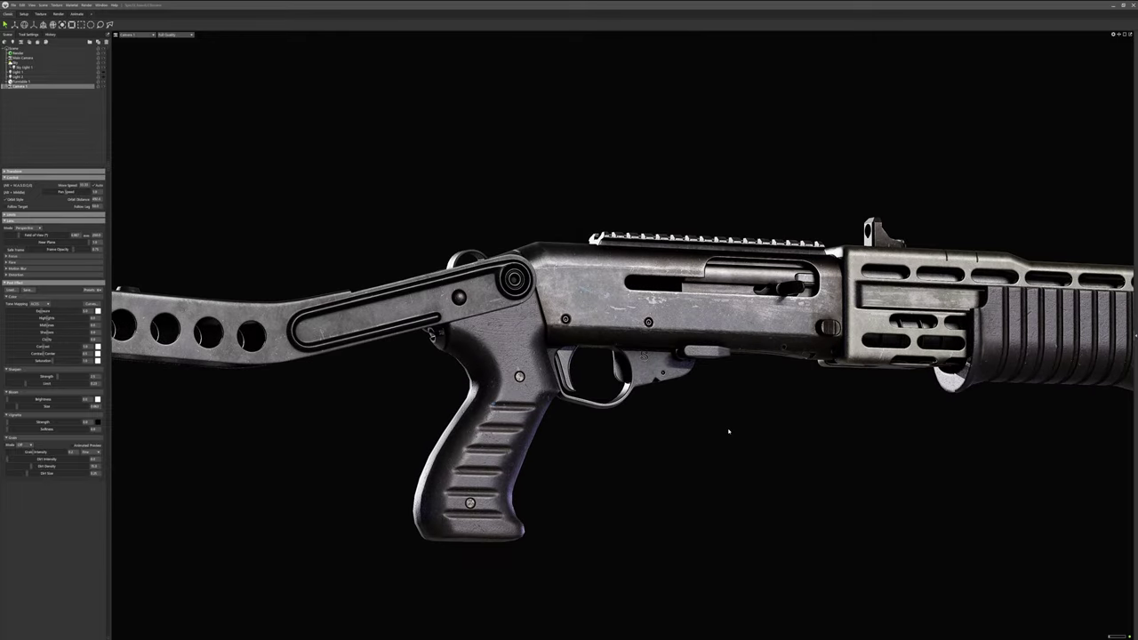
left_click_drag(633, 413, 558, 360)
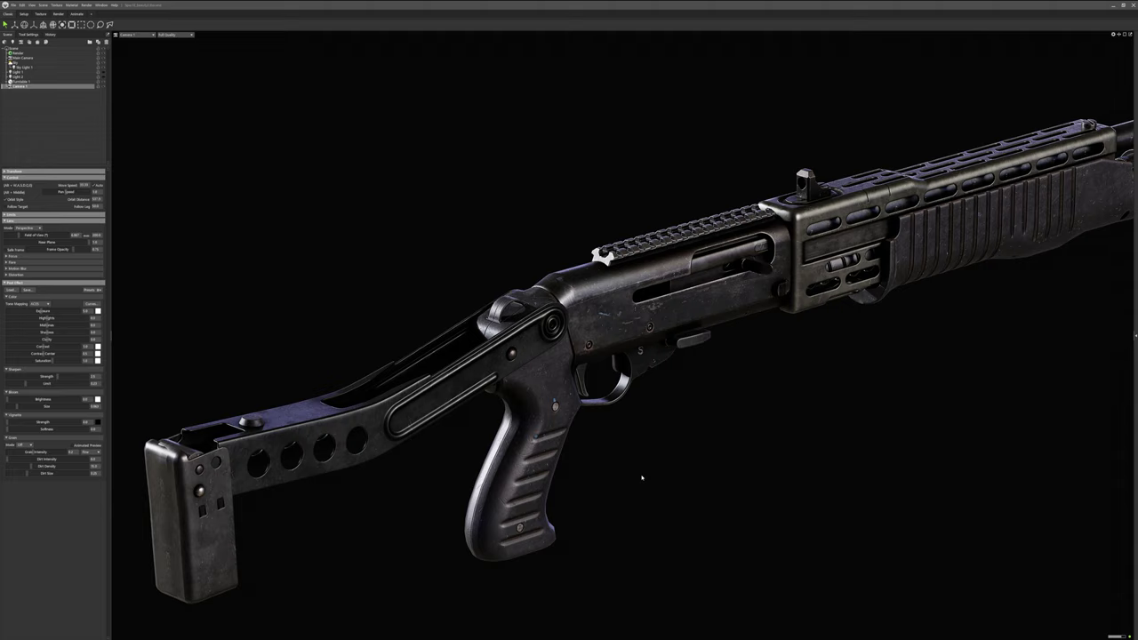
left_click_drag(642, 477, 613, 418)
middle_click_drag(612, 419, 607, 429)
scroll(607, 430, "up", 1)
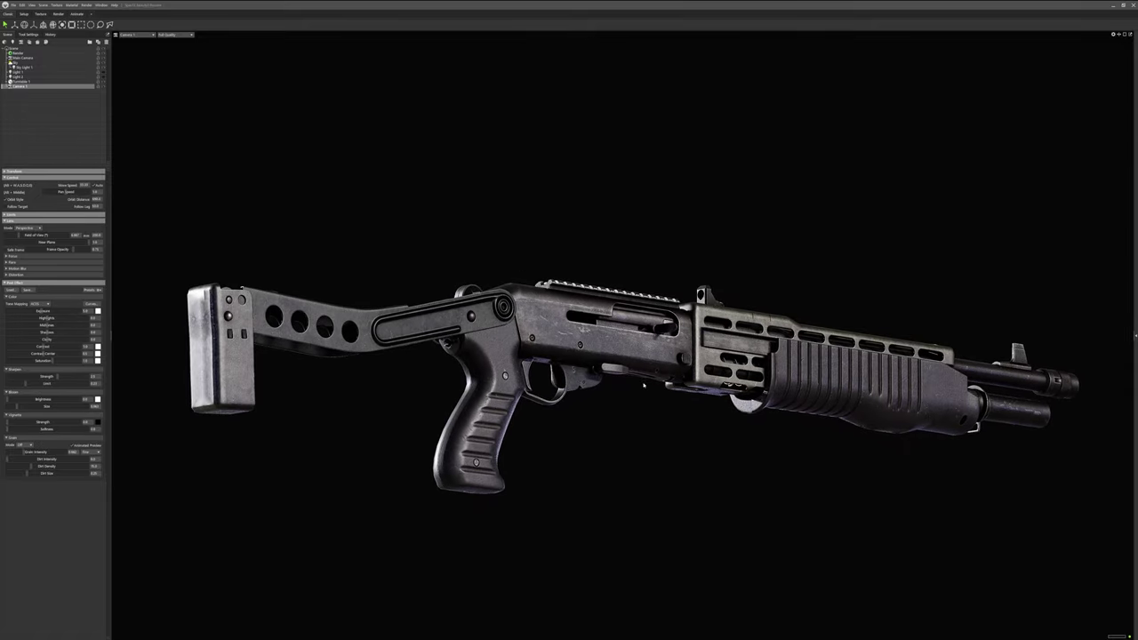
left_click_drag(649, 418, 667, 410)
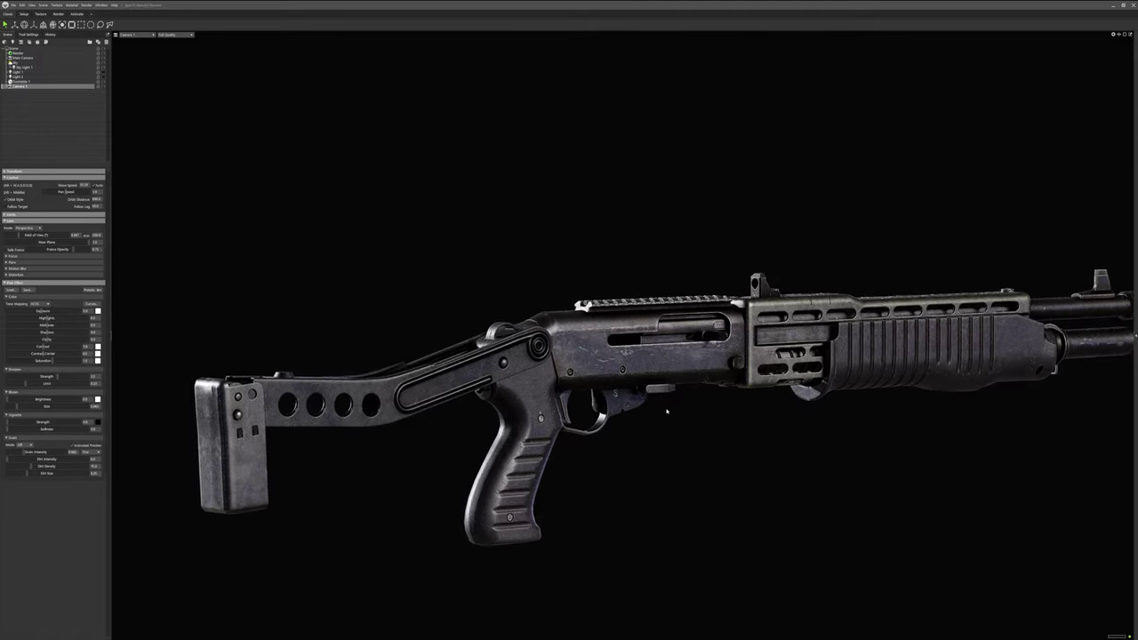
scroll(667, 411, "up", 1)
middle_click_drag(622, 410, 658, 408)
scroll(656, 409, "up", 4)
mouse_move(654, 410)
left_mouse_down()
mouse_move(638, 409)
mouse_move(639, 393)
left_mouse_up()
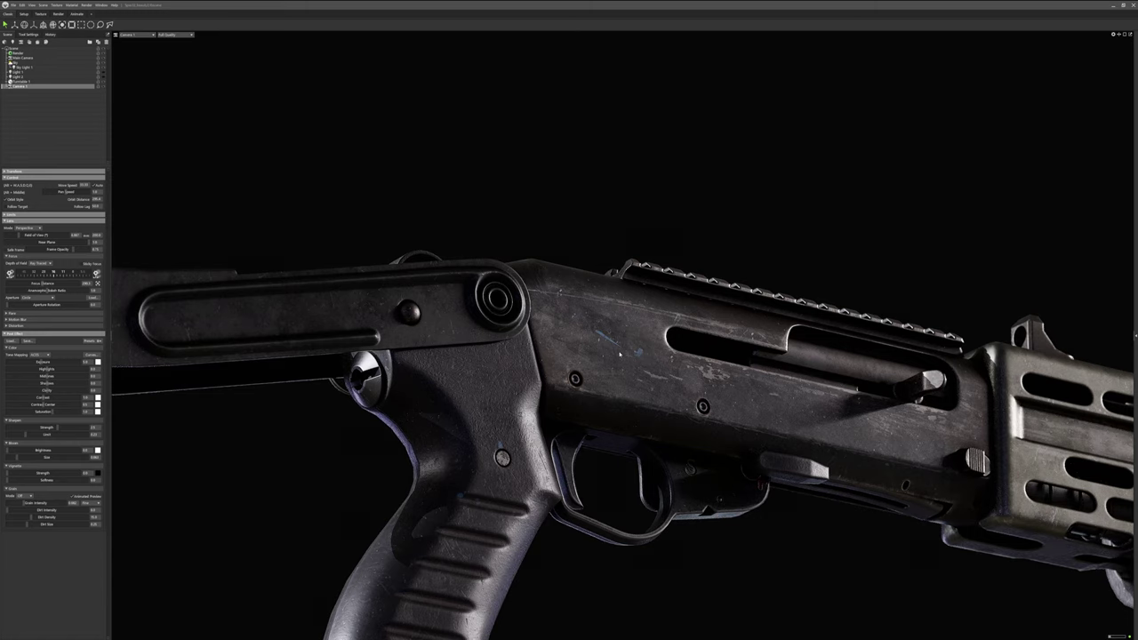
Step: Increase the Diameter of Sky Light 1 slightly to soften its shadows on the shotgun's receiver
left_click(26, 68)
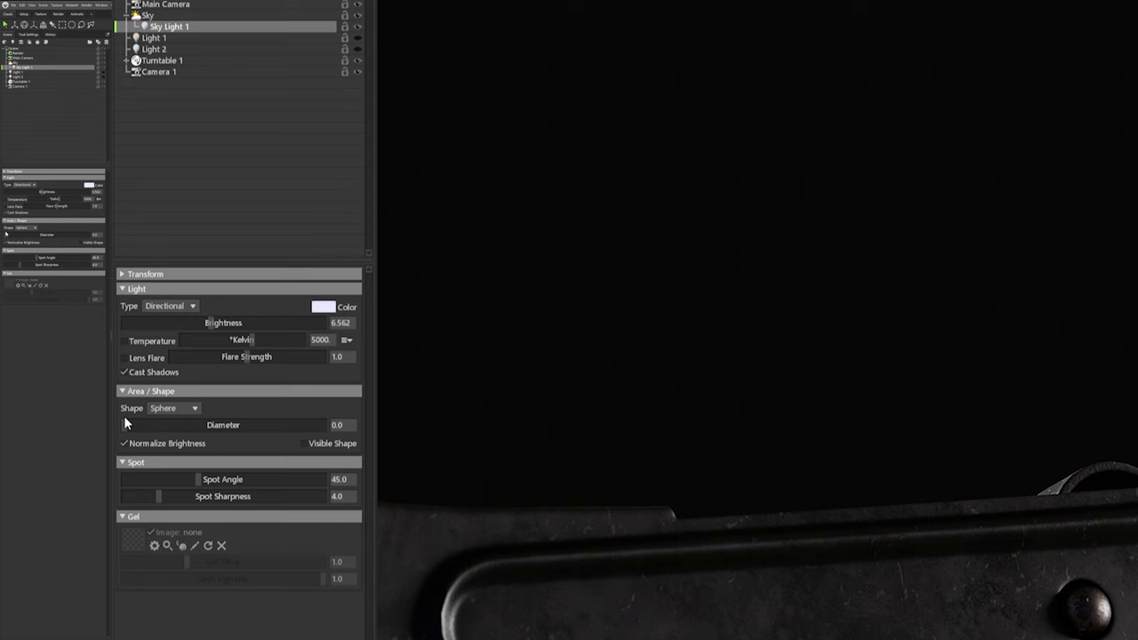
left_click_drag(191, 424, 140, 424)
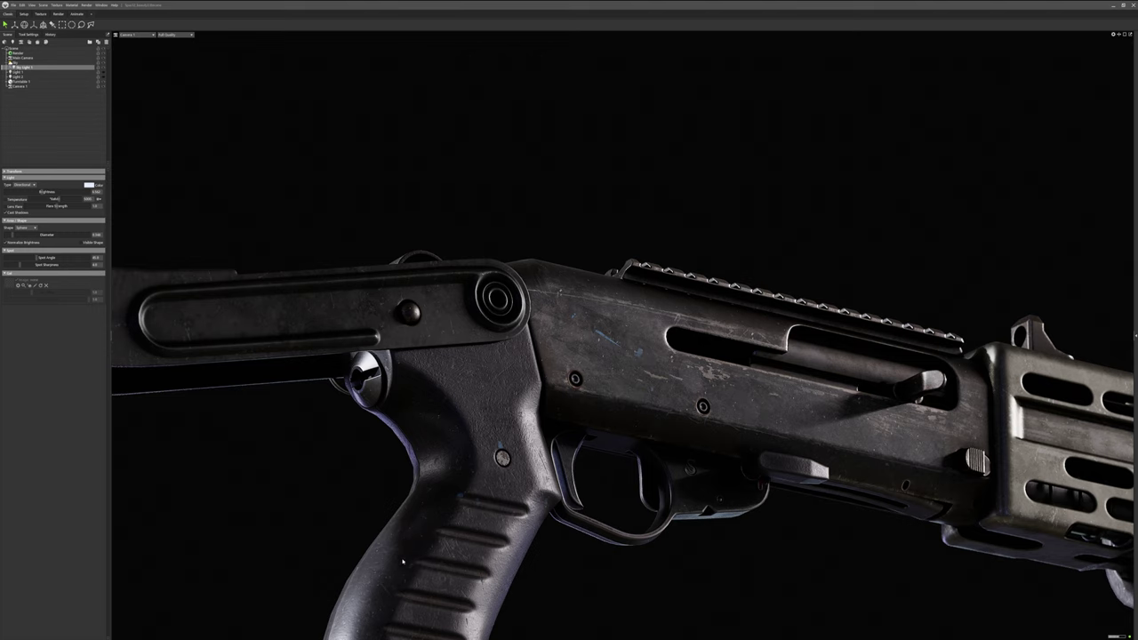
left_click_drag(12, 234, 4, 234)
left_click_drag(5, 235, 10, 234)
left_click_drag(11, 235, 11, 234)
left_click_drag(11, 235, 11, 235)
left_click(656, 210)
left_click_drag(656, 211, 687, 241)
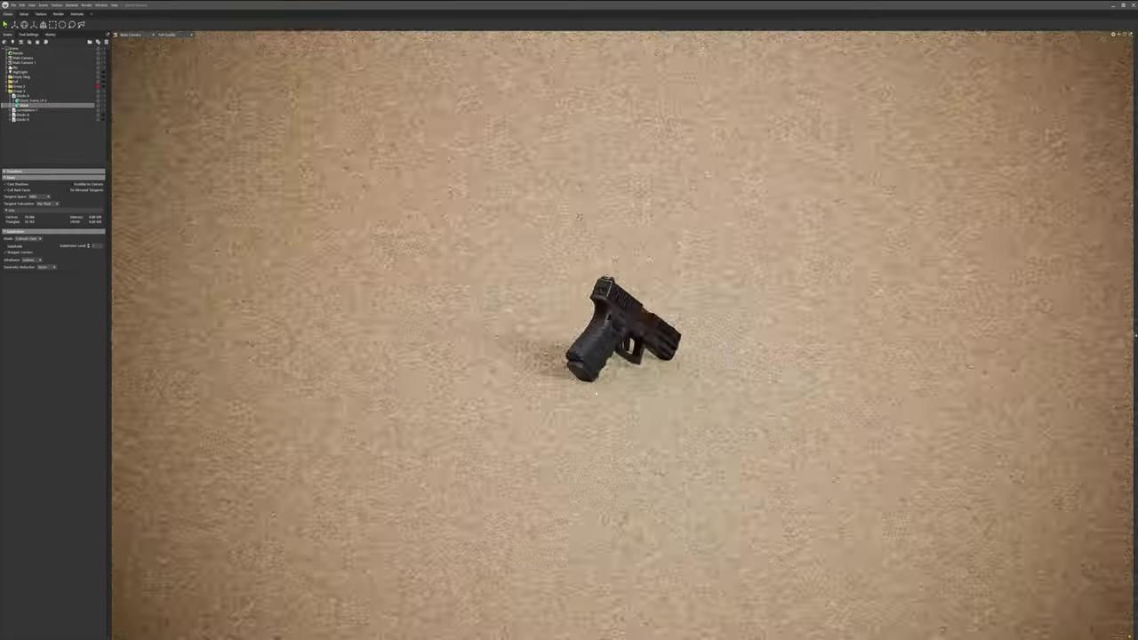
Step: Frame the pistol and switch its backdrop to the light wood material, followed by the blue fabric material, in the Texture workspace
right_click_drag(596, 393, 607, 414, "alt")
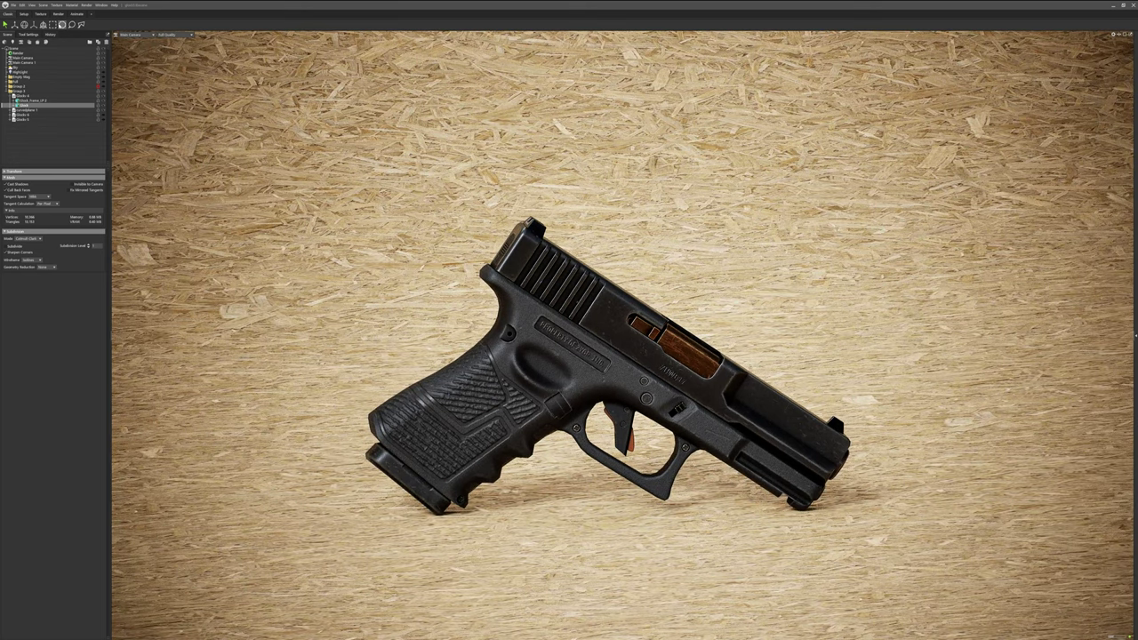
left_click(40, 14)
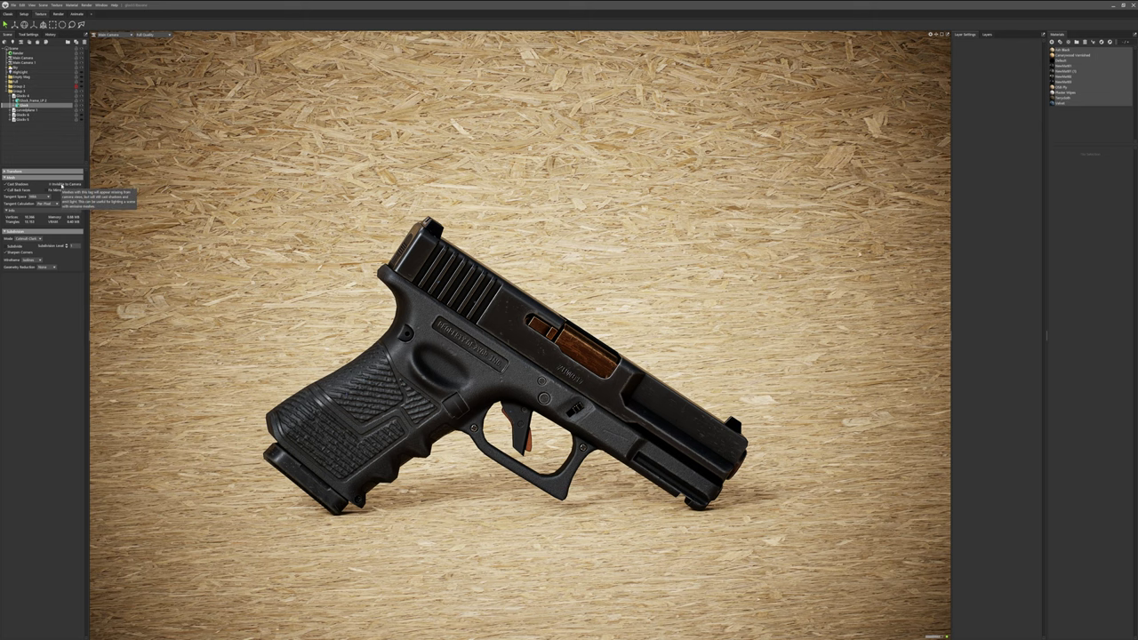
left_click(1066, 49)
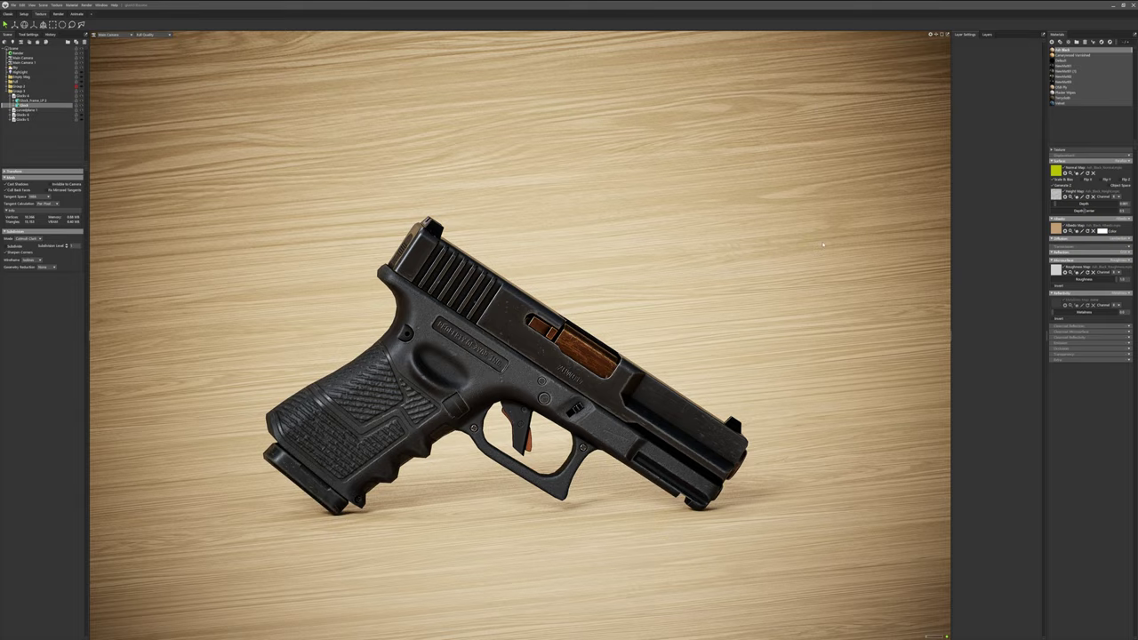
left_click_drag(1058, 103, 739, 293)
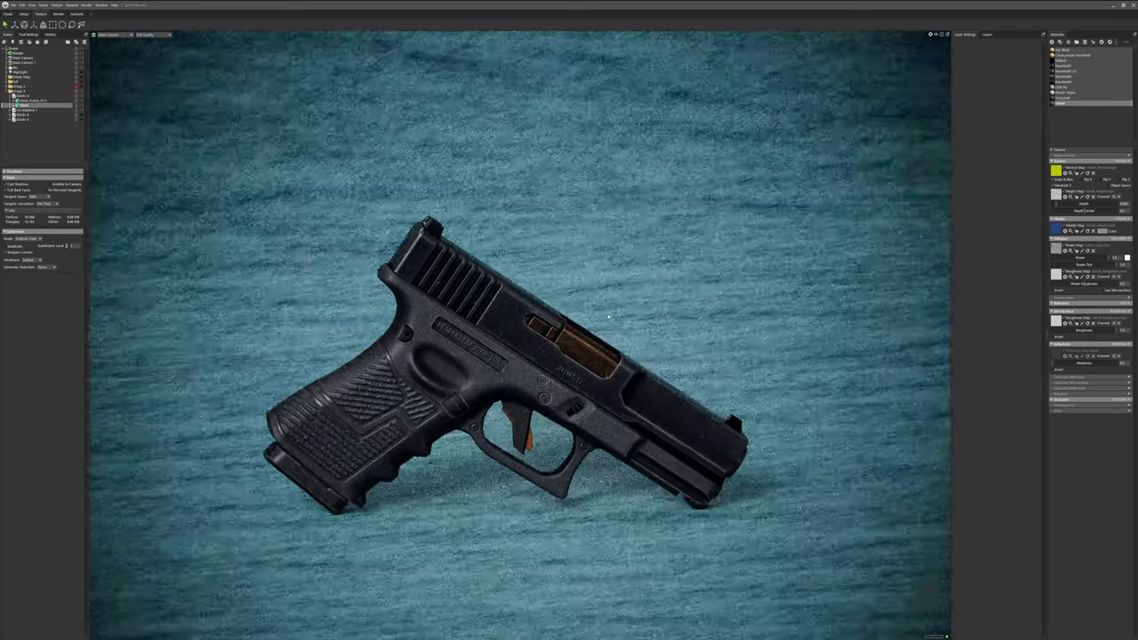